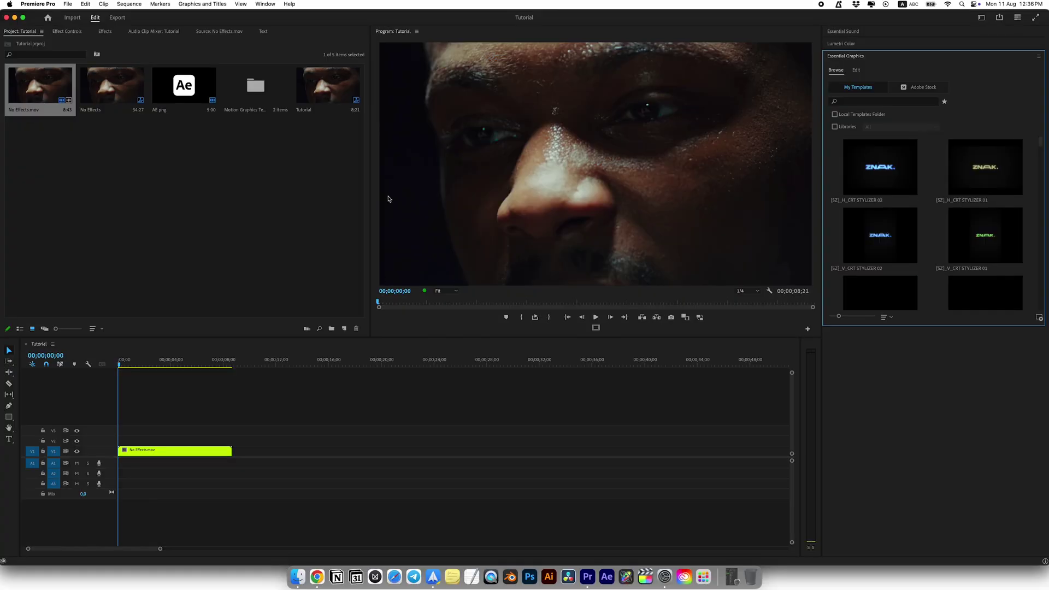
# Drag the four CRT Stylizer .mogrt files from Finder into Premiere's Essential Graphics panel
pyautogui.click(299, 575)
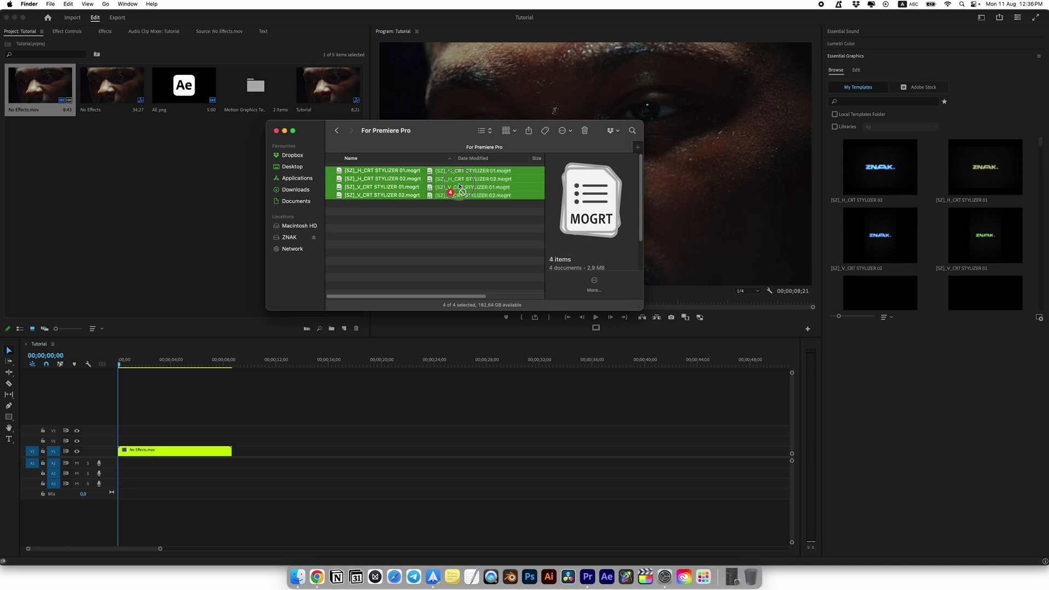
pyautogui.moveTo(357, 187); pyautogui.dragTo(881, 193)
# Cancel the overwrite to keep the existing templates, then search the library for 'sz'
pyautogui.click(569, 210)
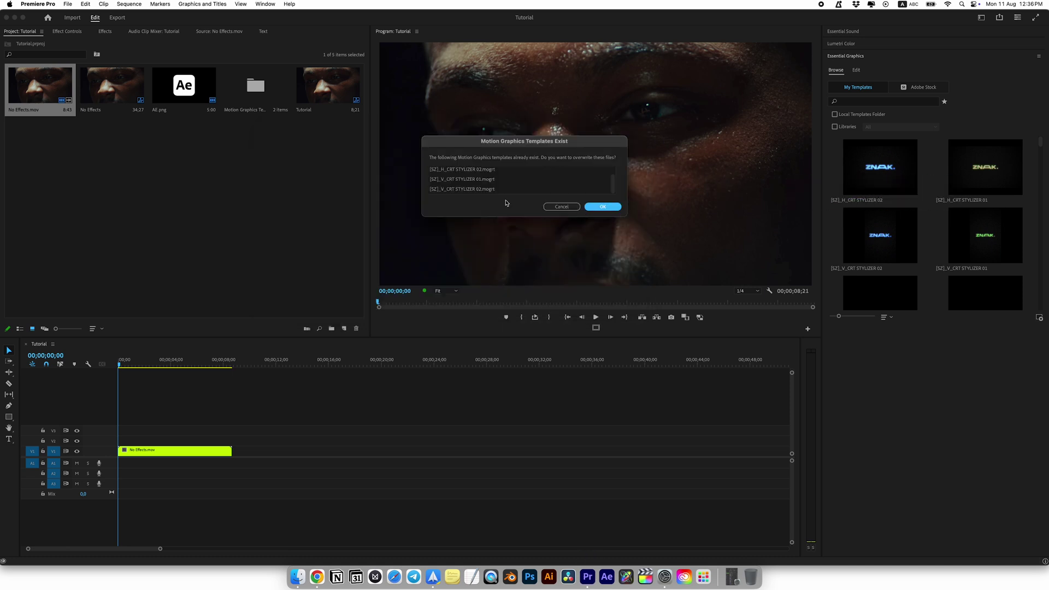
pyautogui.click(857, 102)
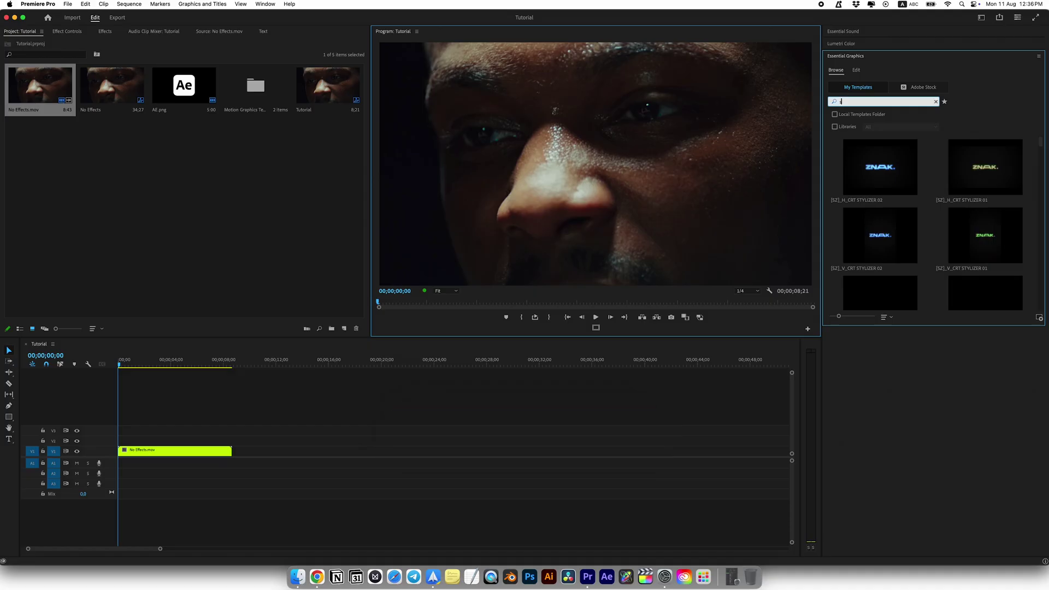
pyautogui.write('sz')
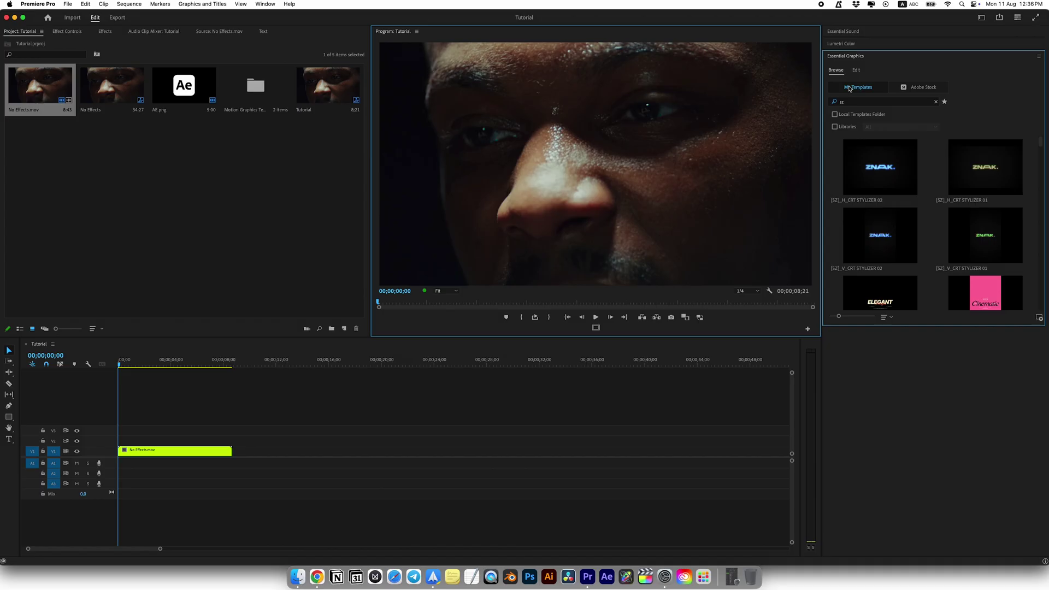
pyautogui.scroll(-1, 875, 217)
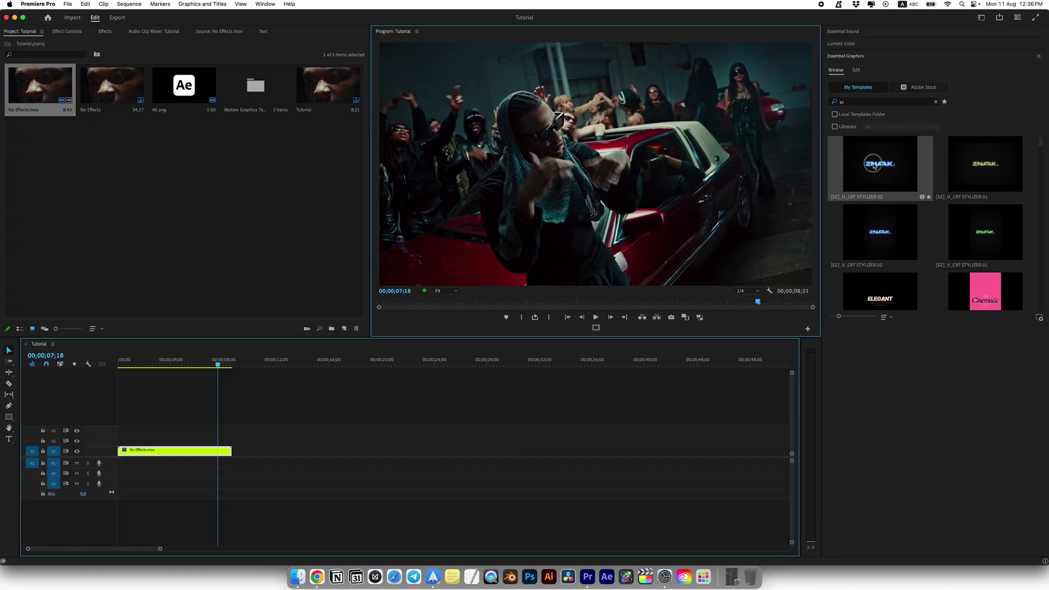
# Place the [SZ]_H_CRT STYLIZER 02 template on V1 right after the first clip
pyautogui.moveTo(839, 176); pyautogui.dragTo(237, 450)
pyautogui.click(229, 366)
pyautogui.moveTo(230, 367); pyautogui.dragTo(243, 366)
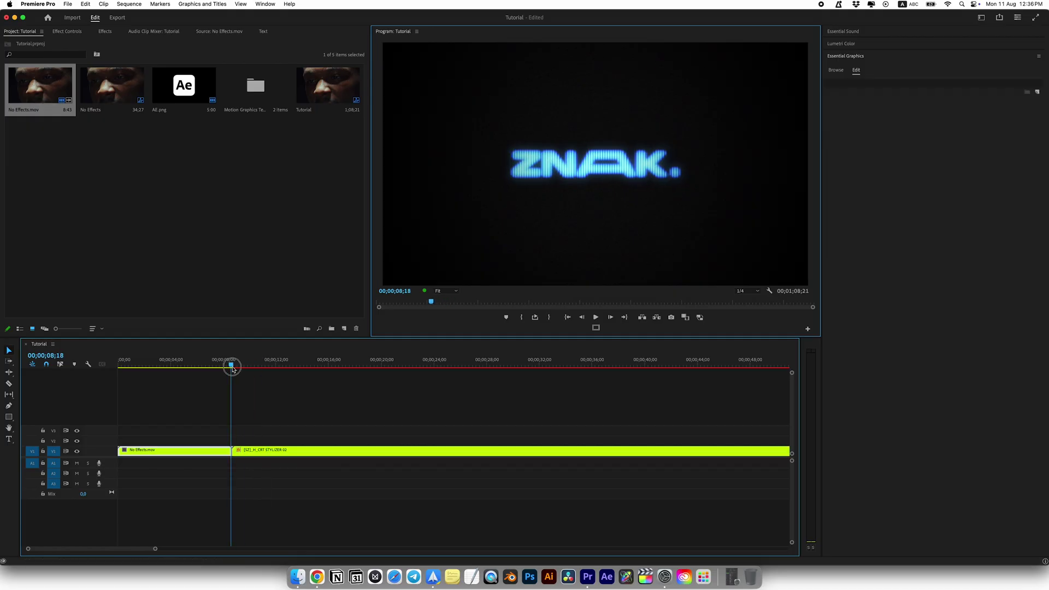
pyautogui.moveTo(245, 364); pyautogui.dragTo(283, 365)
# Drop No Effects.mov into the template's Media box and play back the blue scanline result
pyautogui.click(832, 107)
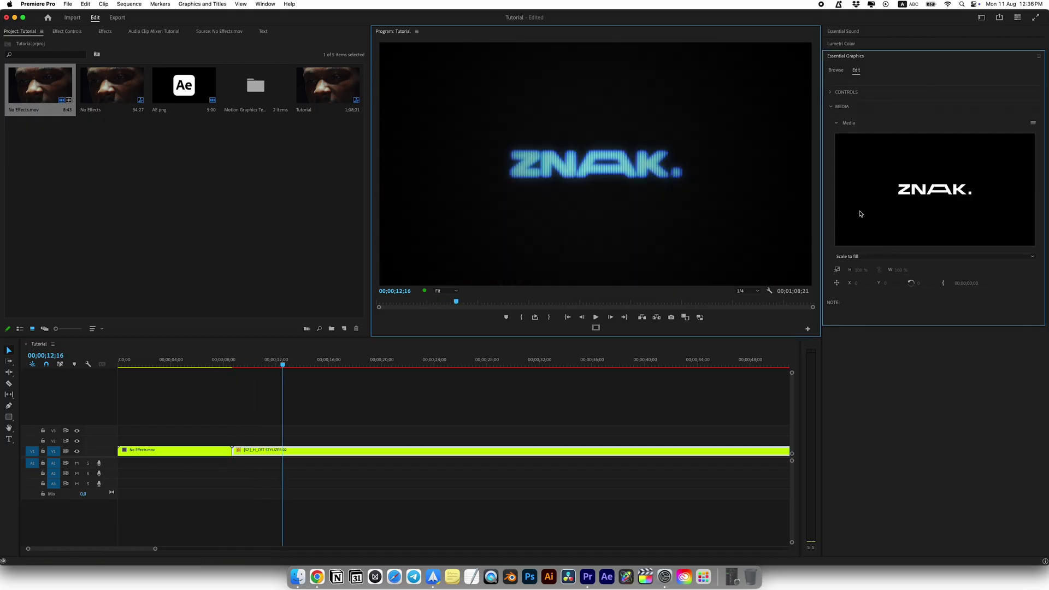
pyautogui.moveTo(39, 85)
pyautogui.mouseDown()
pyautogui.moveTo(936, 196)
pyautogui.moveTo(883, 195)
pyautogui.mouseUp()
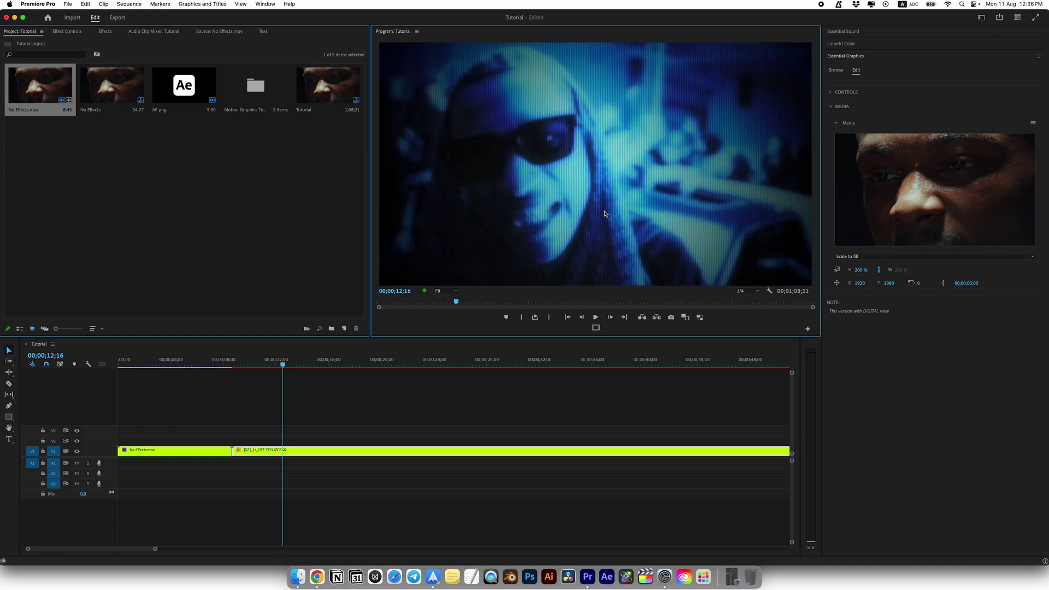
pyautogui.moveTo(282, 363); pyautogui.dragTo(227, 363)
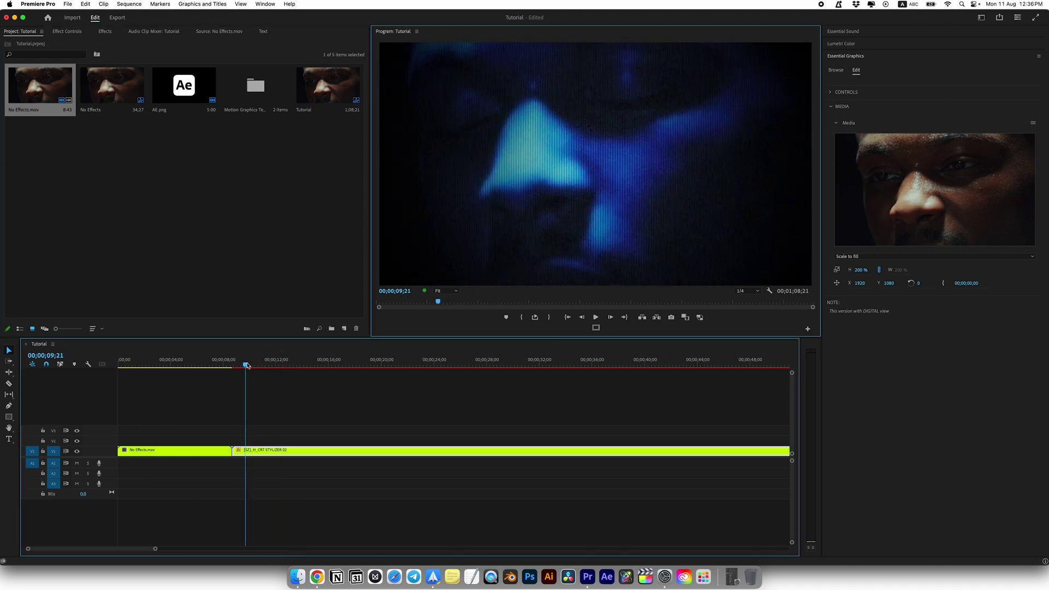
pyautogui.moveTo(227, 363); pyautogui.dragTo(73, 363)
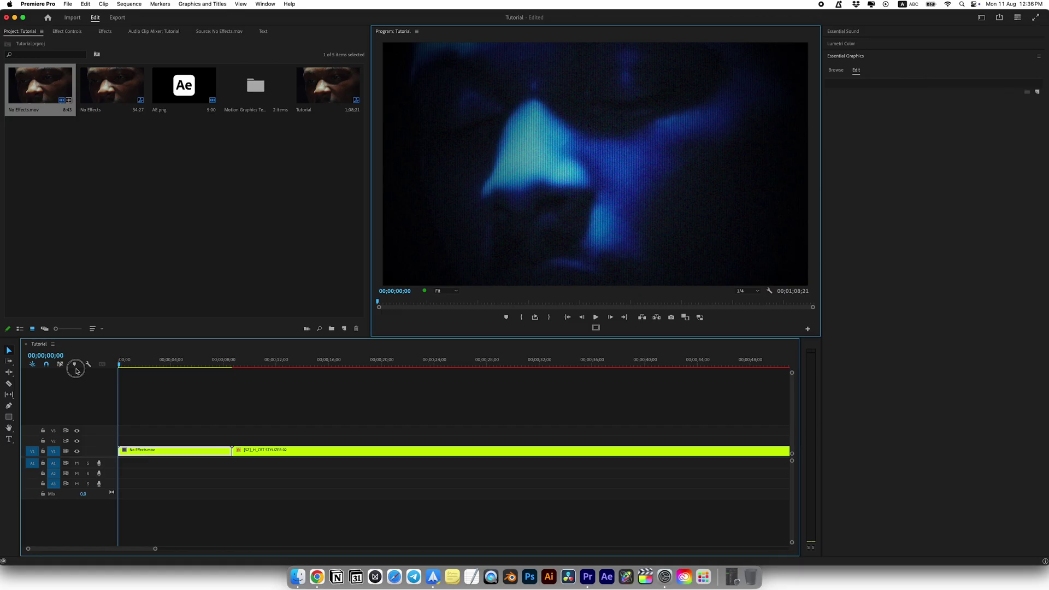
pyautogui.click(239, 364)
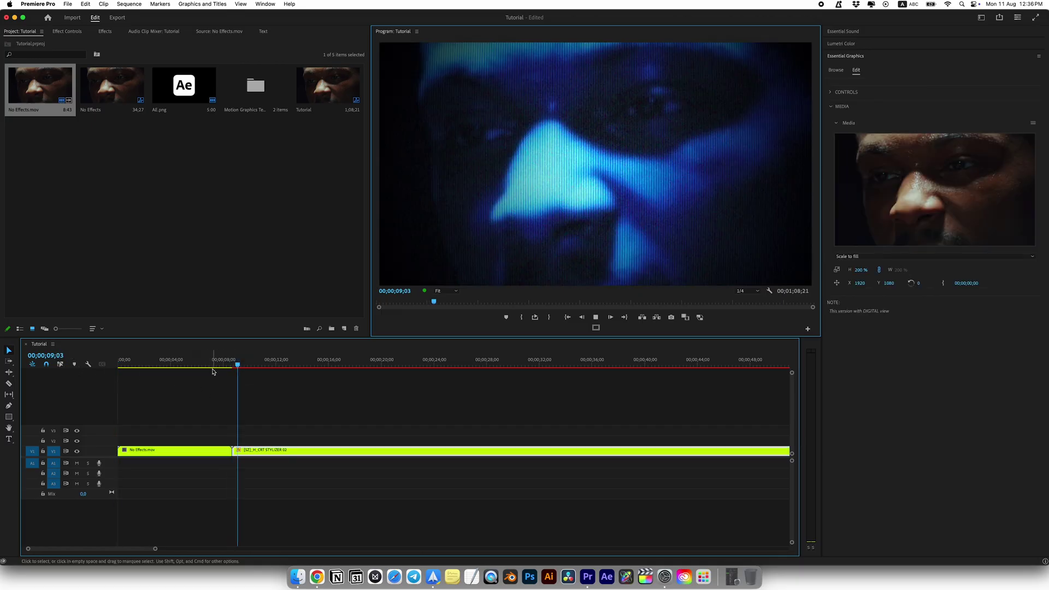
pyautogui.press('space')
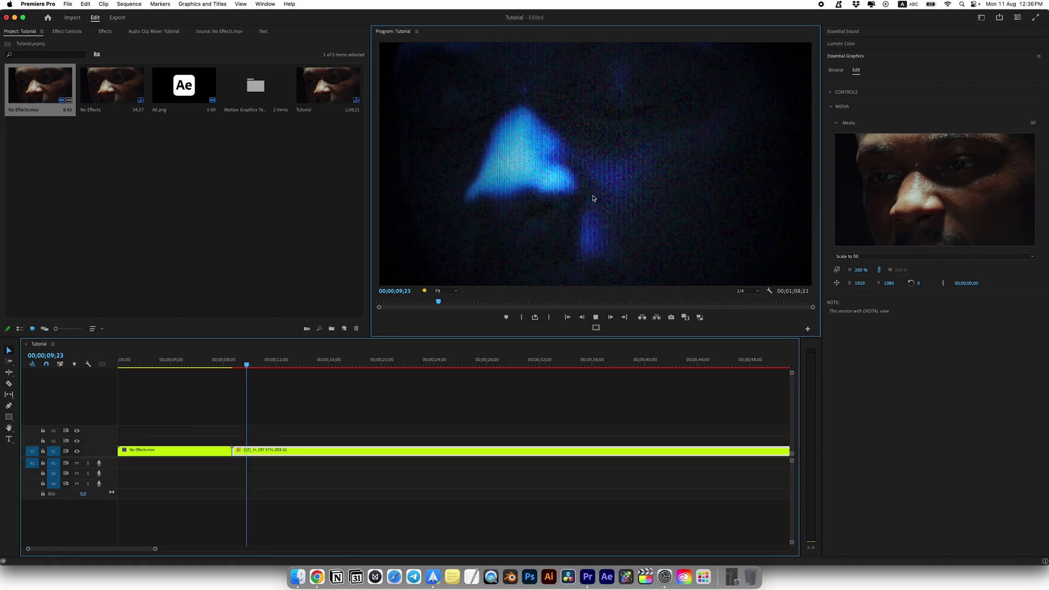
pyautogui.press('space')
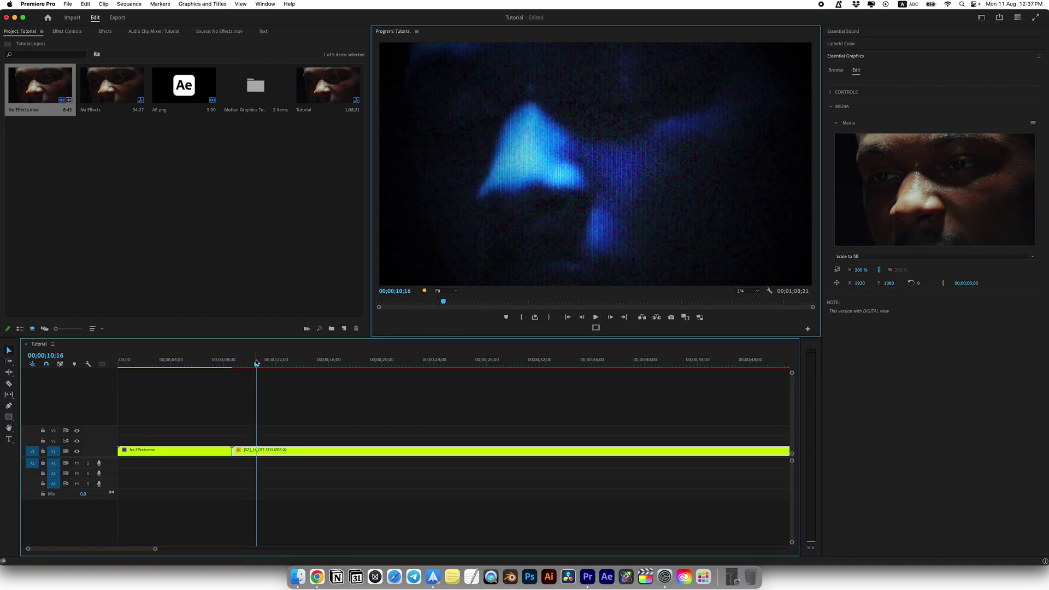
pyautogui.moveTo(254, 362); pyautogui.dragTo(246, 365)
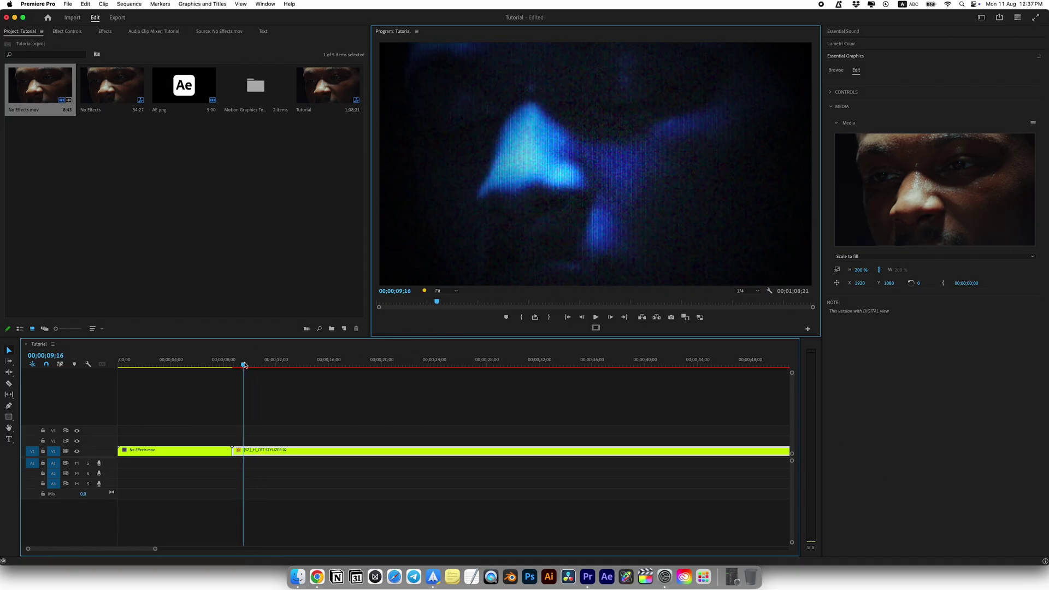
pyautogui.click(832, 107)
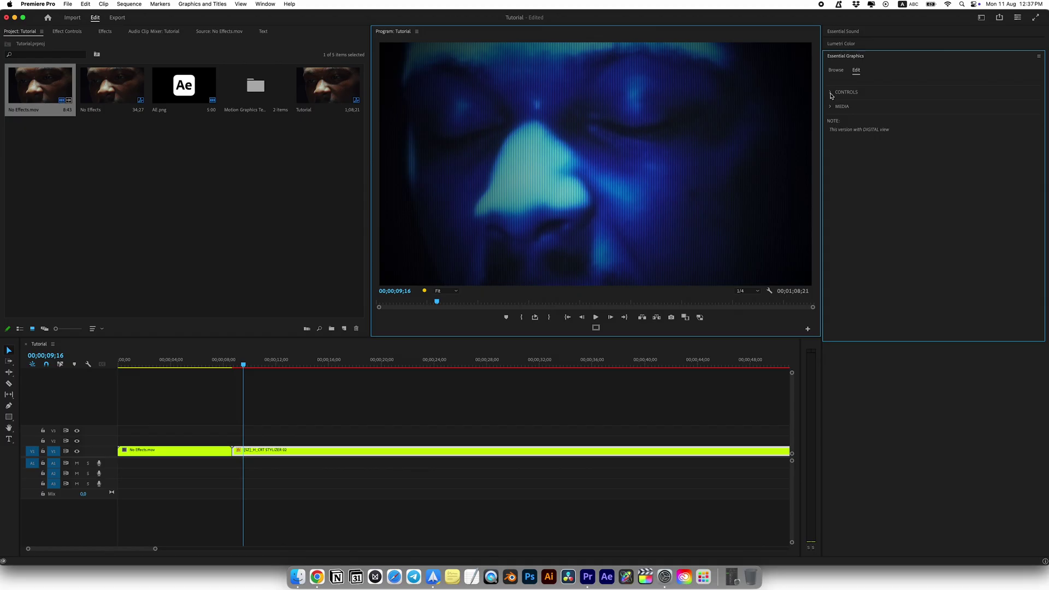
# Shift the CRT template's Monochrome Color hue from blue to orange
pyautogui.click(829, 92)
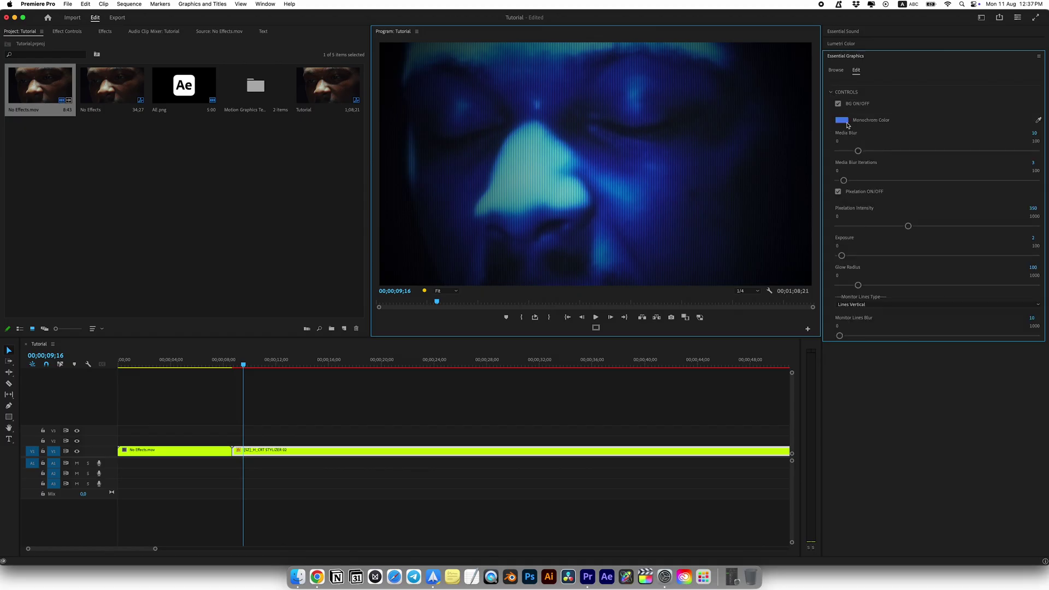
pyautogui.click(841, 121)
pyautogui.moveTo(543, 305); pyautogui.dragTo(544, 245)
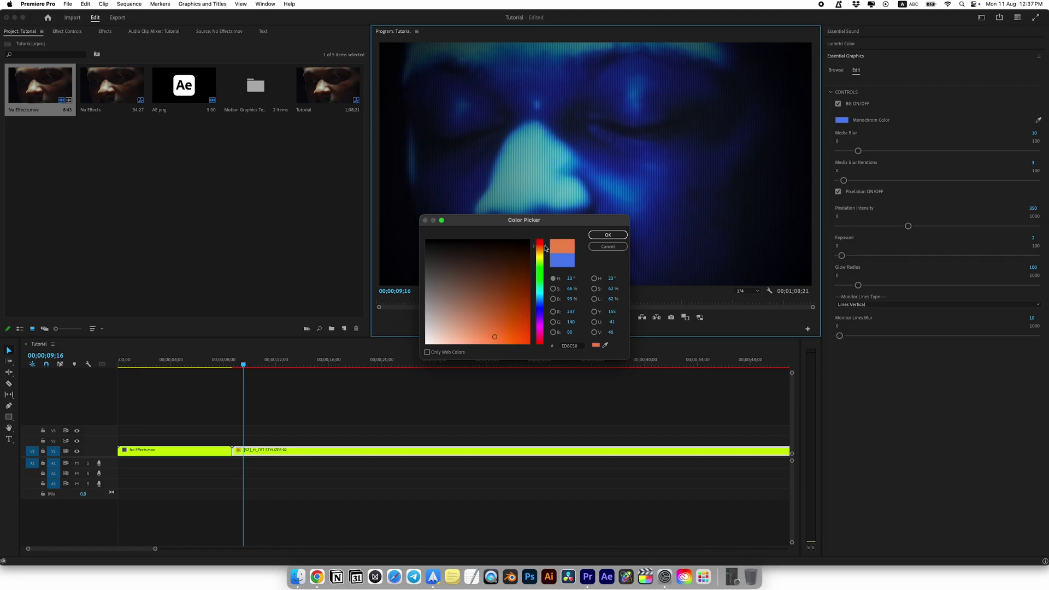
pyautogui.click(607, 234)
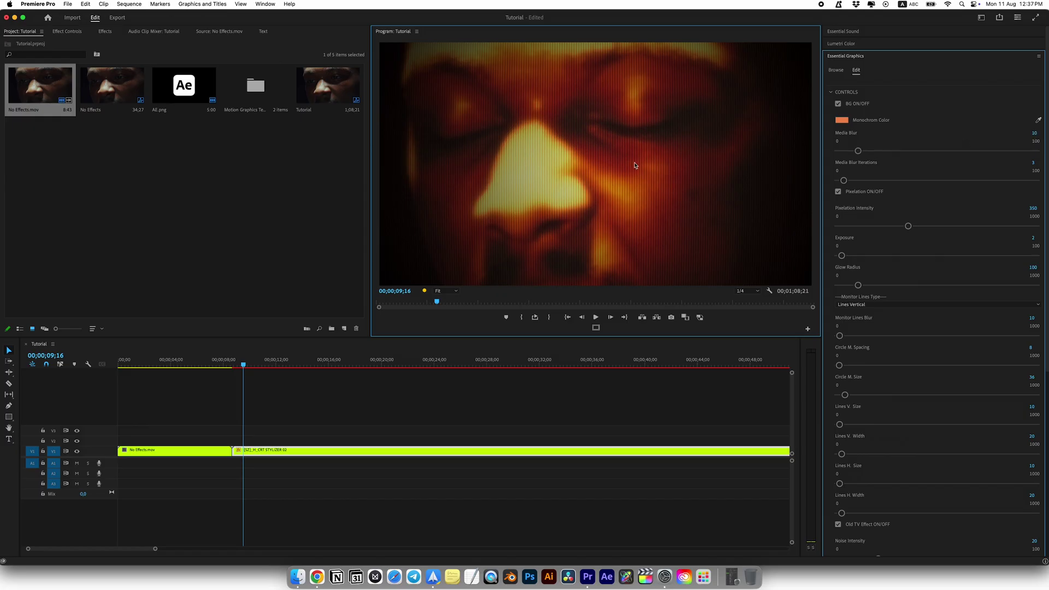
pyautogui.scroll(-2, 886, 370)
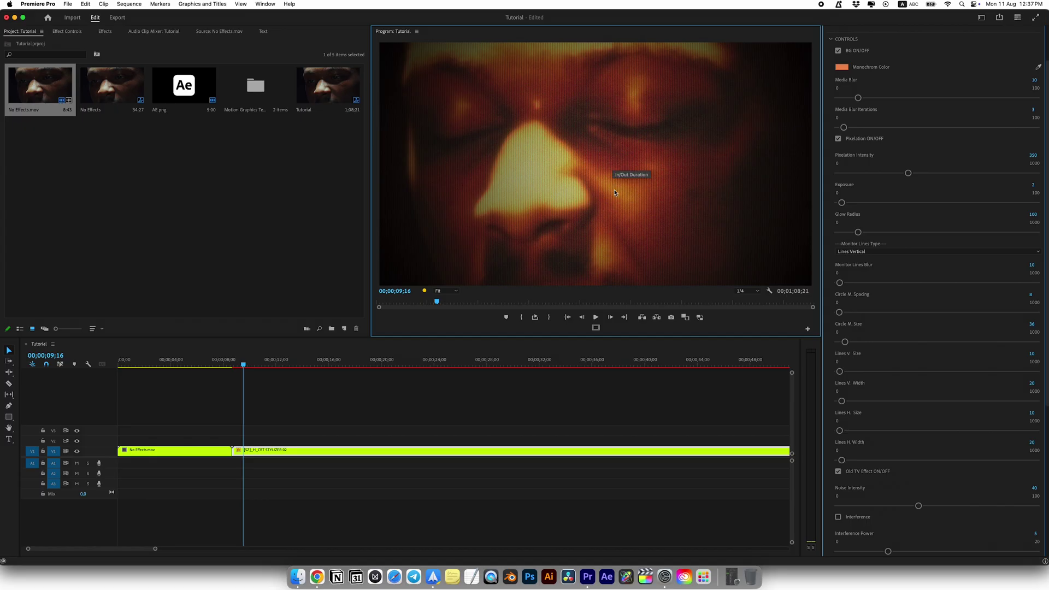
pyautogui.scroll(2, 995, 236)
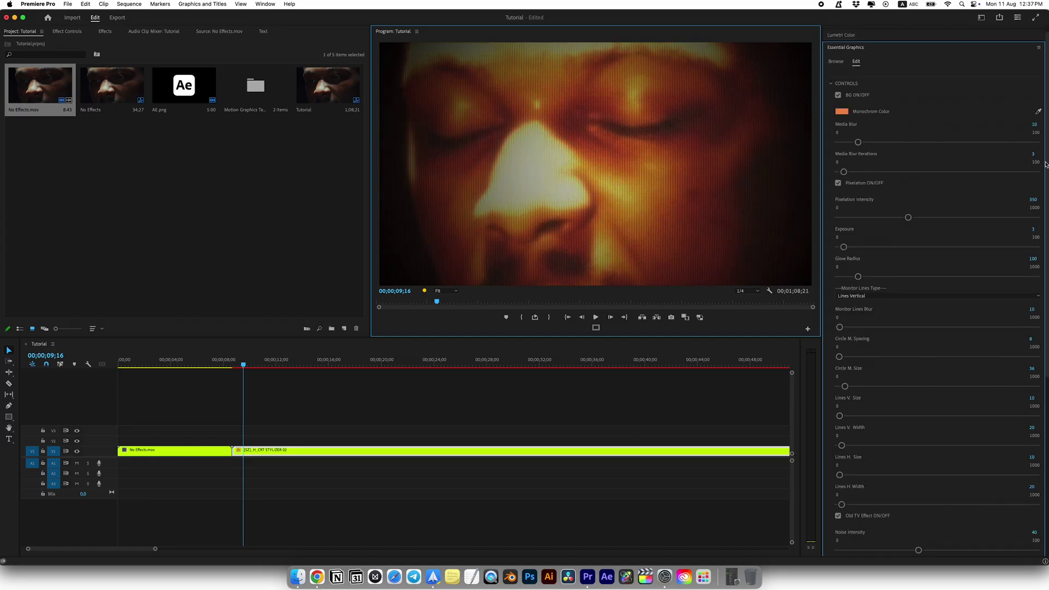
pyautogui.scroll(-2, 1044, 164)
pyautogui.scroll(-2, 882, 216)
# Try the Circles monitor-line pattern, then return to Lines Horizontal
pyautogui.click(867, 221)
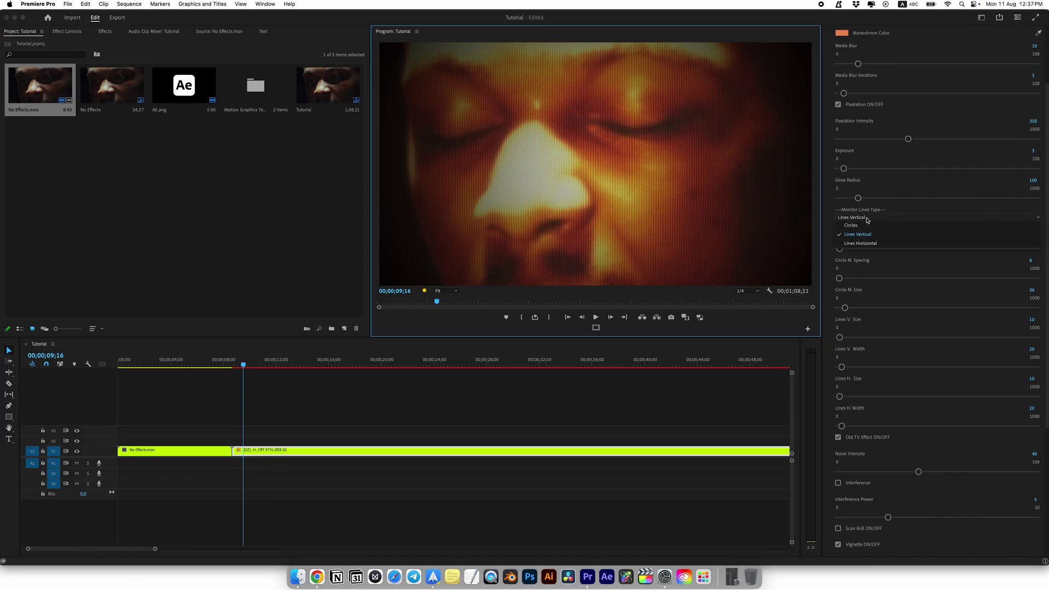
pyautogui.click(859, 224)
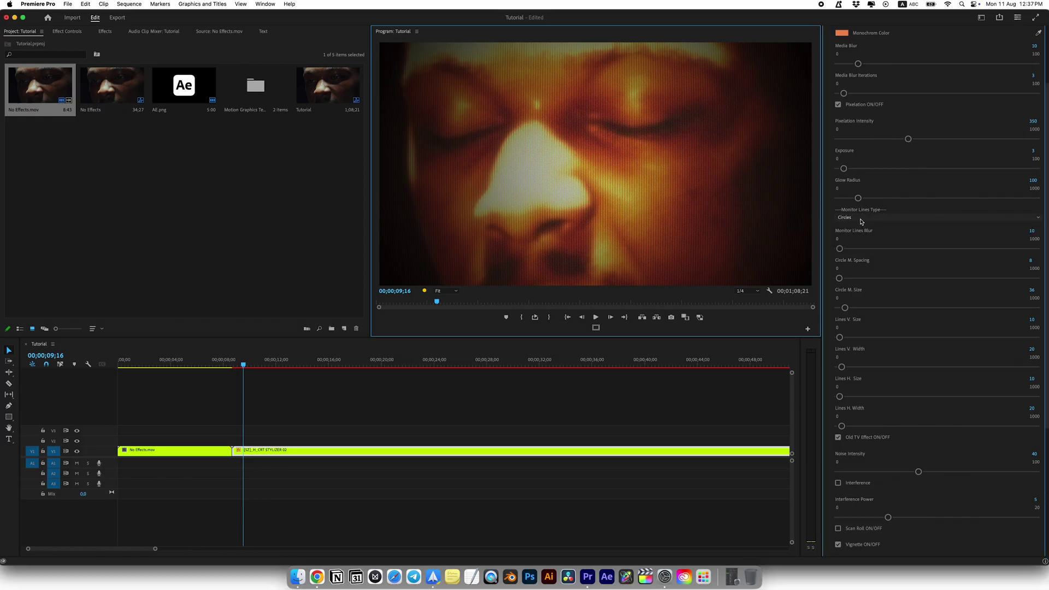
pyautogui.click(860, 220)
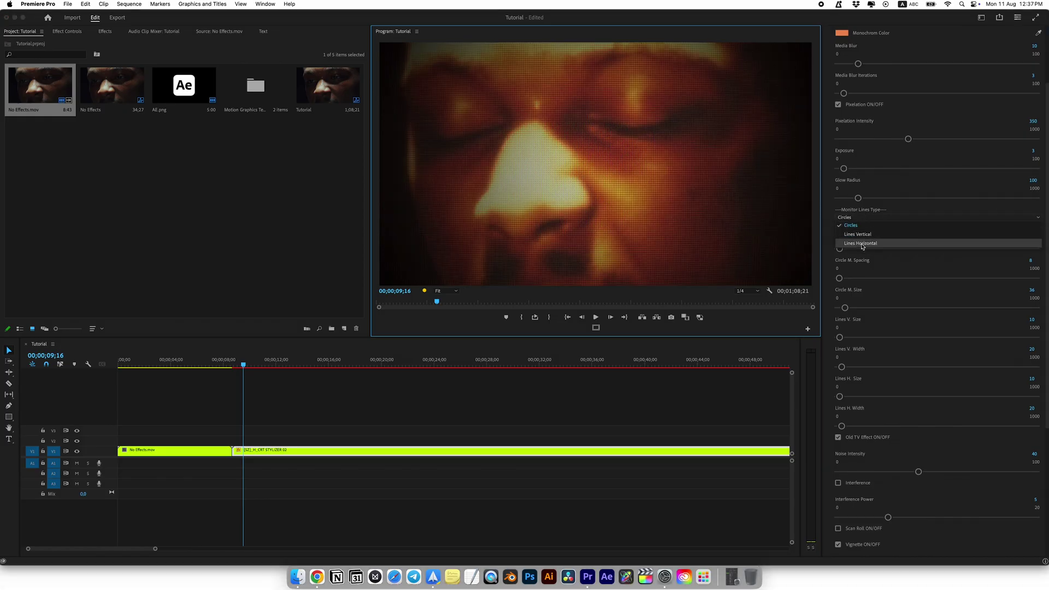
pyautogui.click(863, 244)
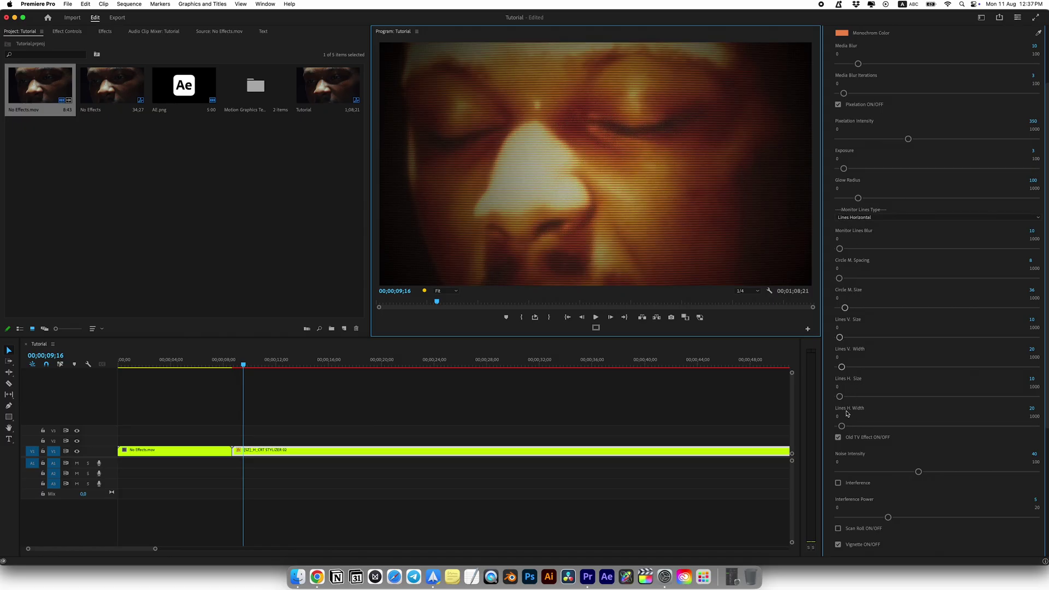
# Raise Lines H. Size to 15 and increase Lines H. Width
pyautogui.moveTo(841, 396); pyautogui.dragTo(838, 397)
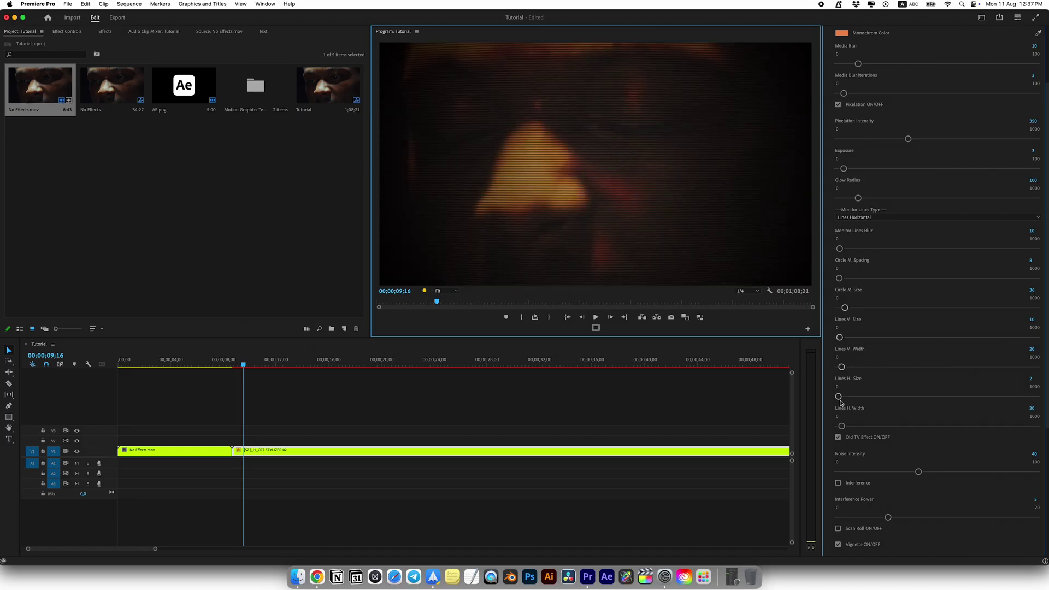
pyautogui.moveTo(838, 397); pyautogui.dragTo(841, 398)
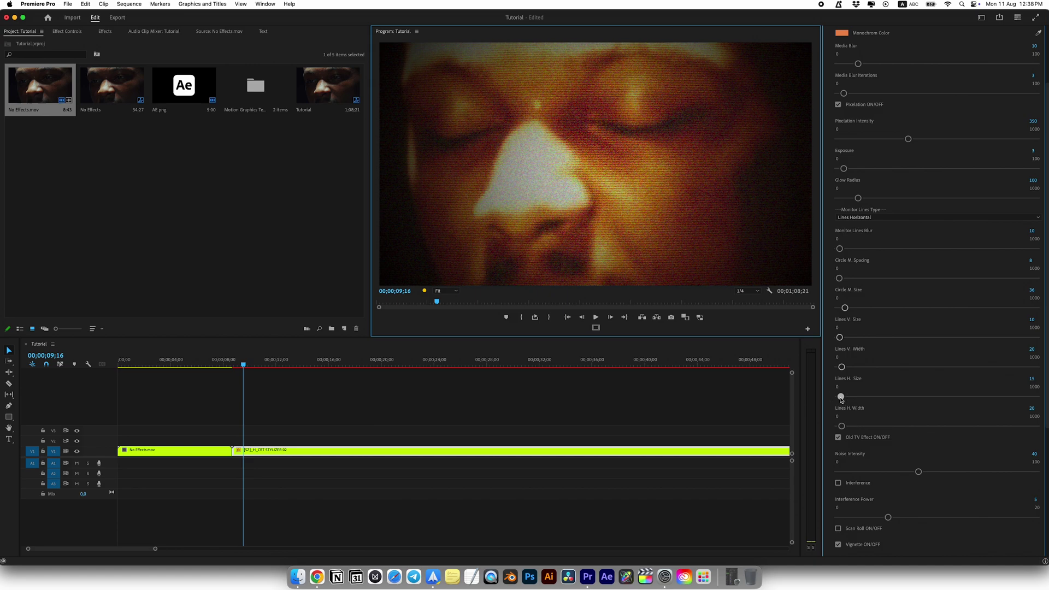
pyautogui.moveTo(841, 427); pyautogui.dragTo(845, 427)
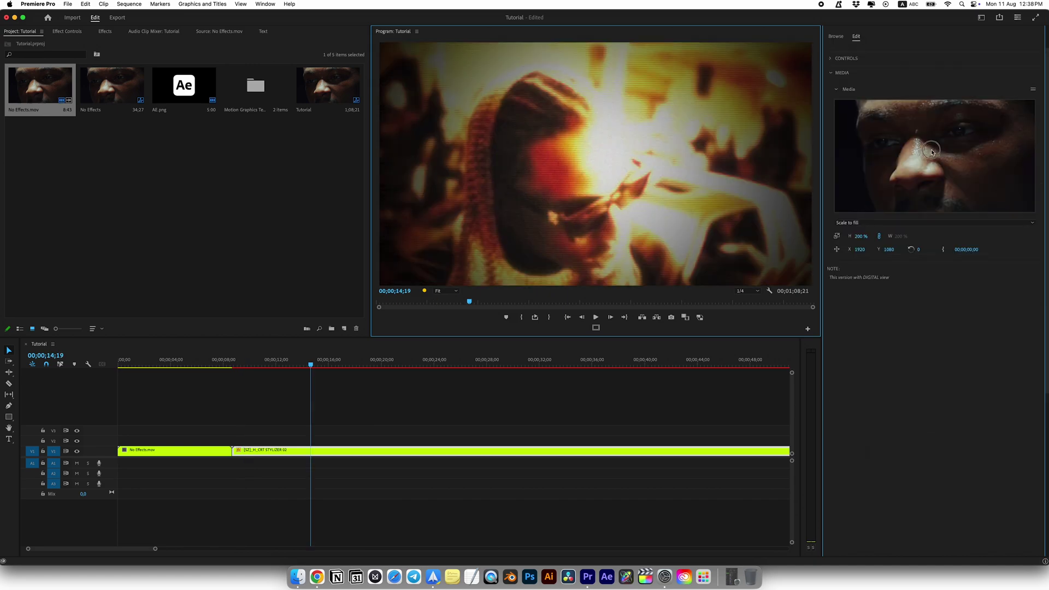
# In the Media sequence, give STUDIO ZNAK Akira Expanded, tracking -109, centred horizontally
pyautogui.doubleClick(931, 151)
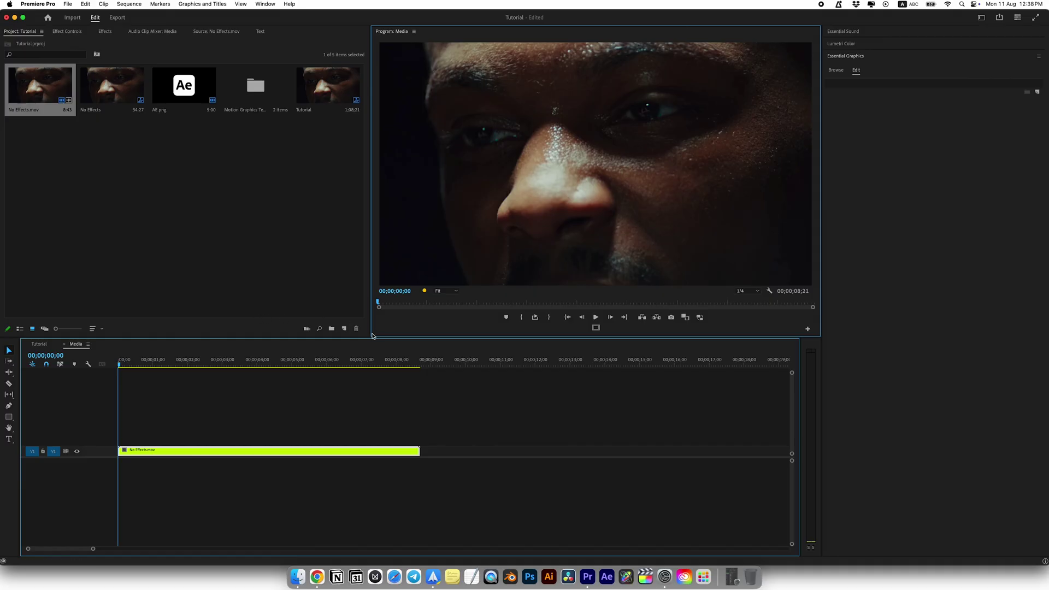
pyautogui.moveTo(157, 360); pyautogui.dragTo(221, 364)
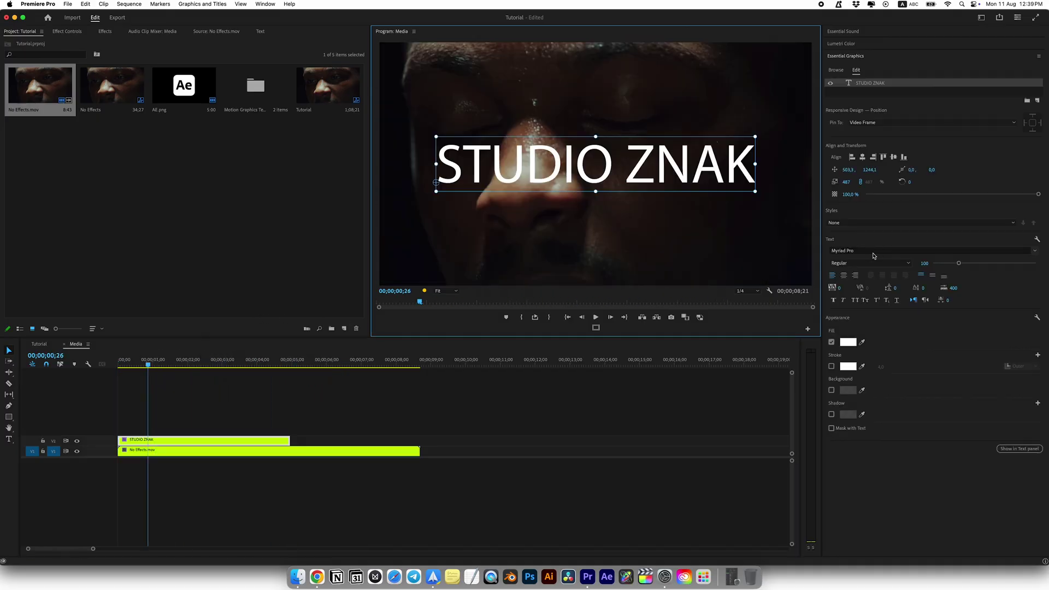
pyautogui.click(873, 252)
pyautogui.write('akira')
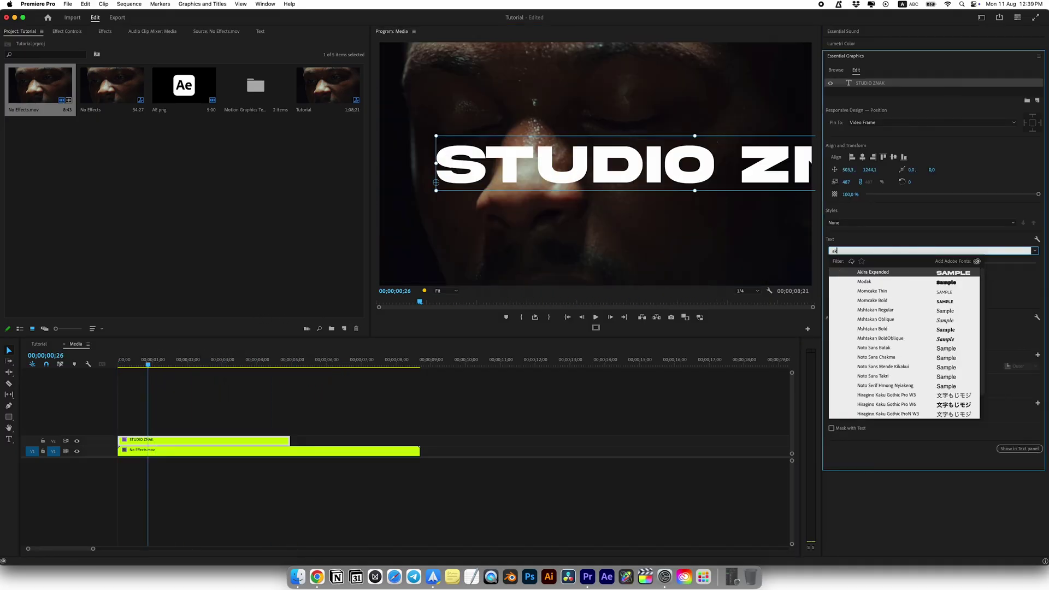
pyautogui.press('Return')
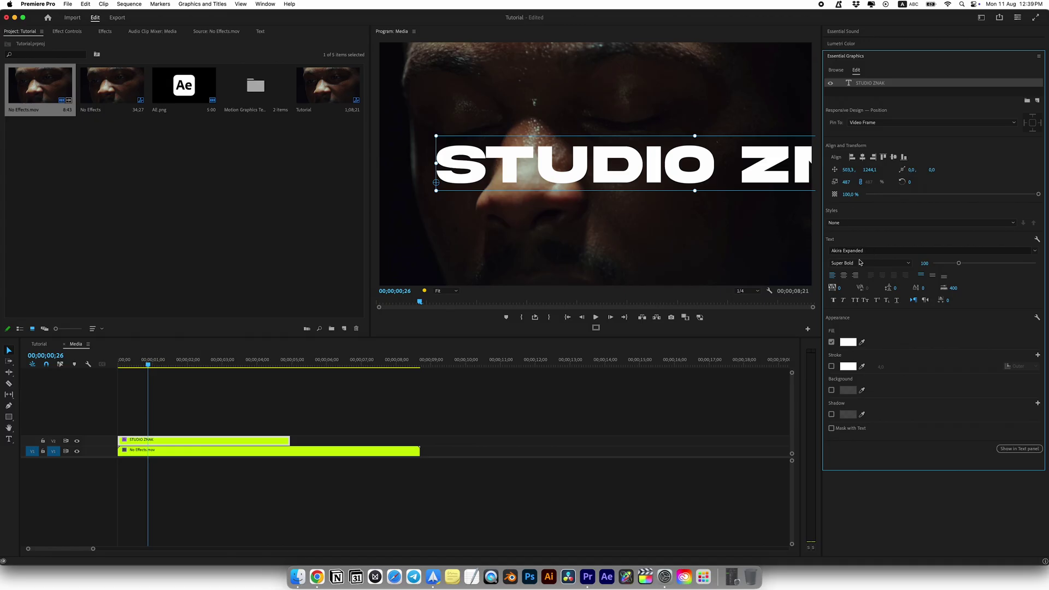
pyautogui.moveTo(837, 290); pyautogui.dragTo(792, 291)
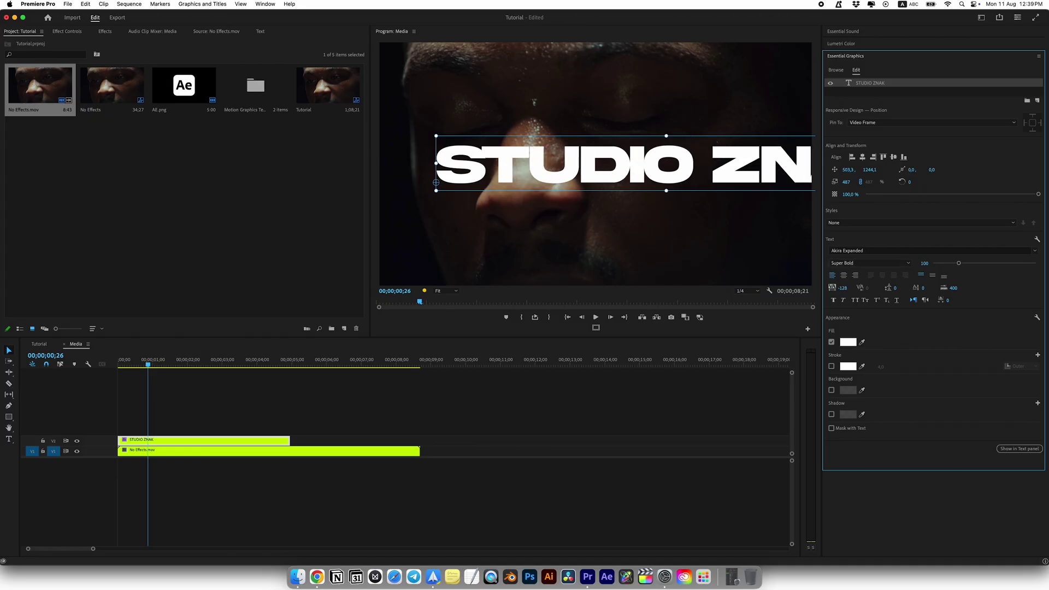
pyautogui.click(845, 277)
pyautogui.click(862, 156)
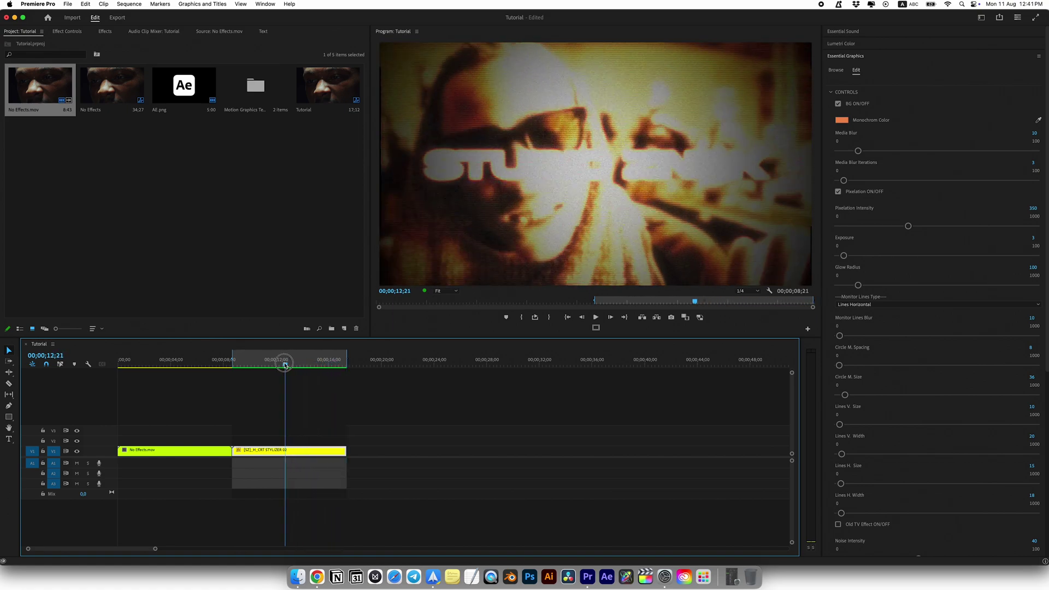
pyautogui.moveTo(301, 365); pyautogui.dragTo(273, 363)
pyautogui.scroll(-3, 1042, 533)
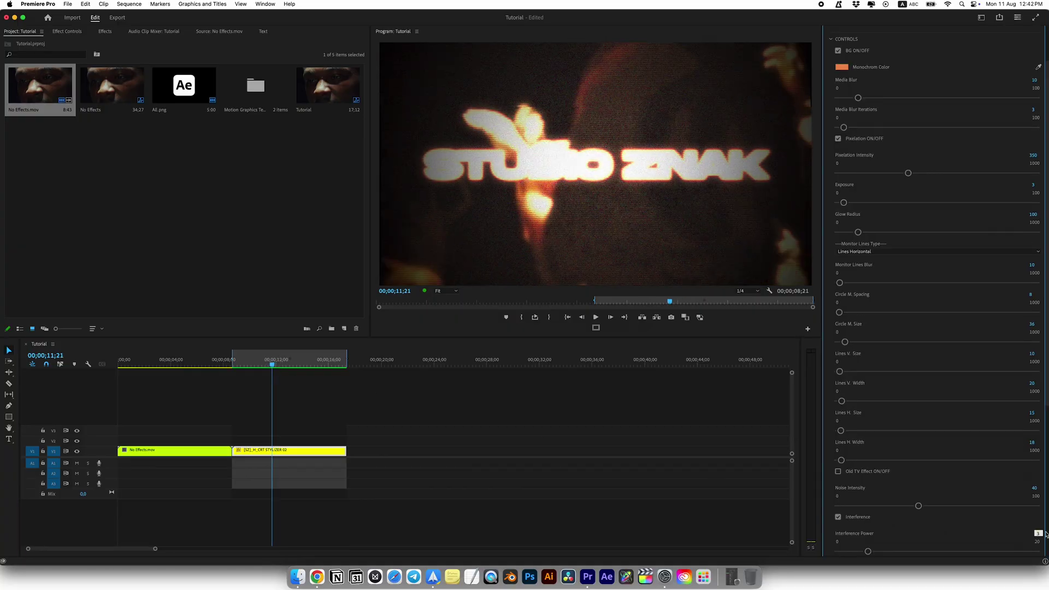
# Raise Interference Power on the STUDIO ZNAK CRT clip and play it back
pyautogui.moveTo(868, 550); pyautogui.dragTo(938, 551)
pyautogui.press('space')
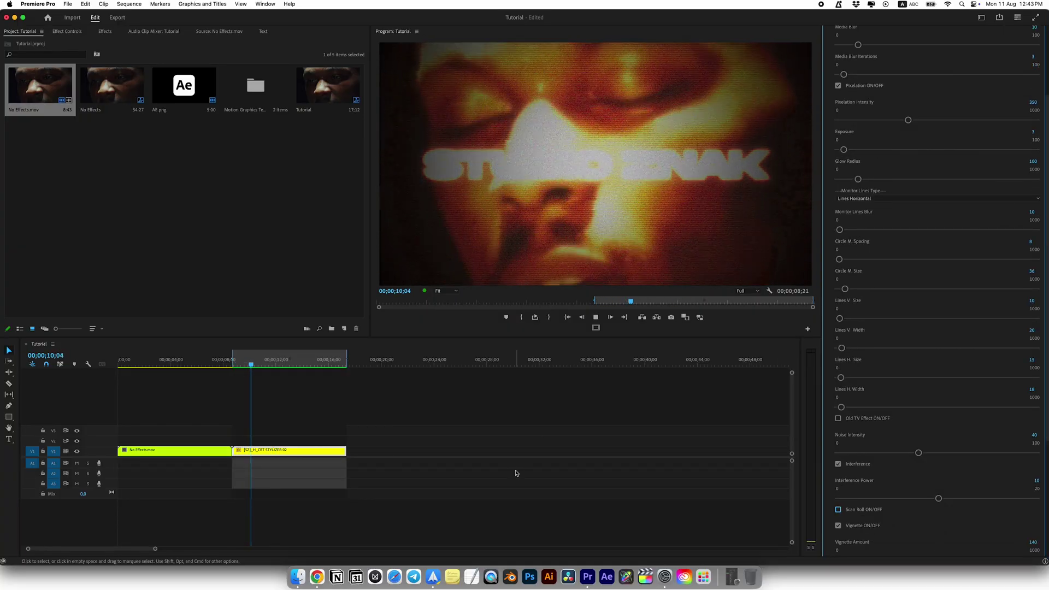
pyautogui.scroll(-3, 840, 318)
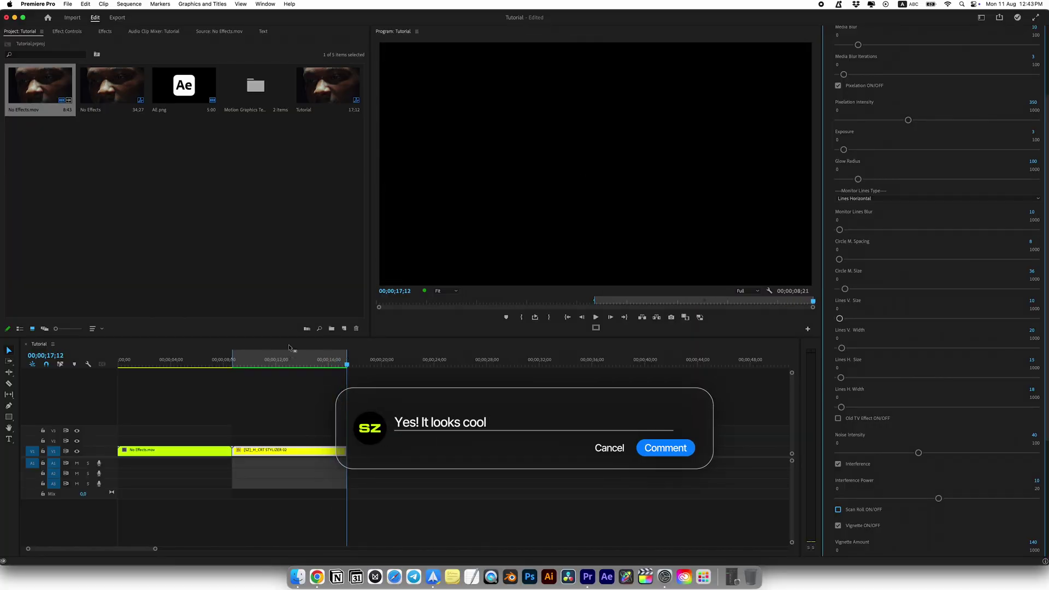
pyautogui.moveTo(328, 363); pyautogui.dragTo(346, 366)
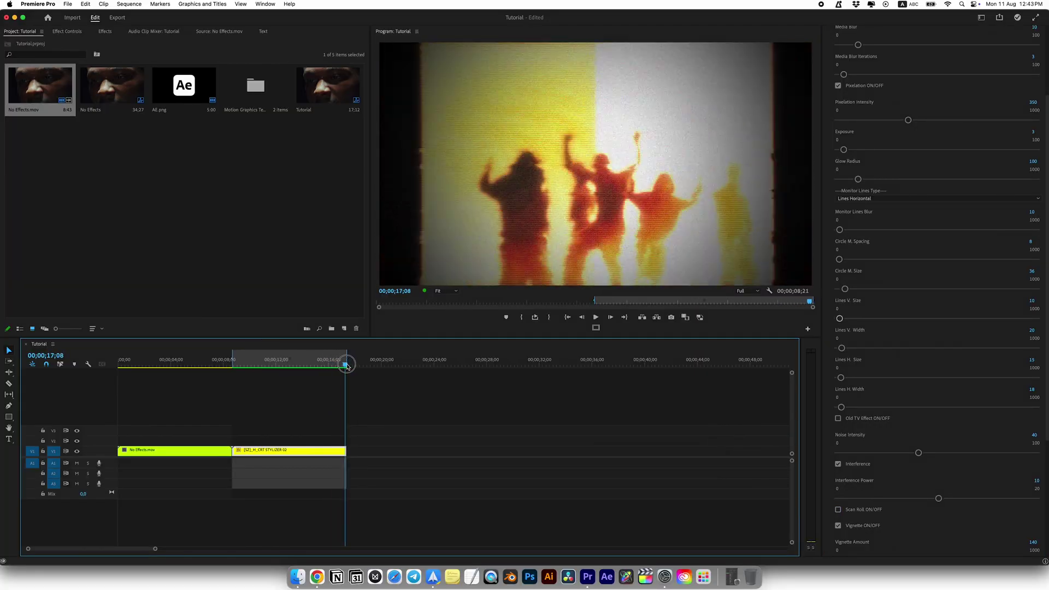
# Clear the In/Out points and add a second CRT Stylizer (CRT MAP) template after the clip
pyautogui.click(347, 365)
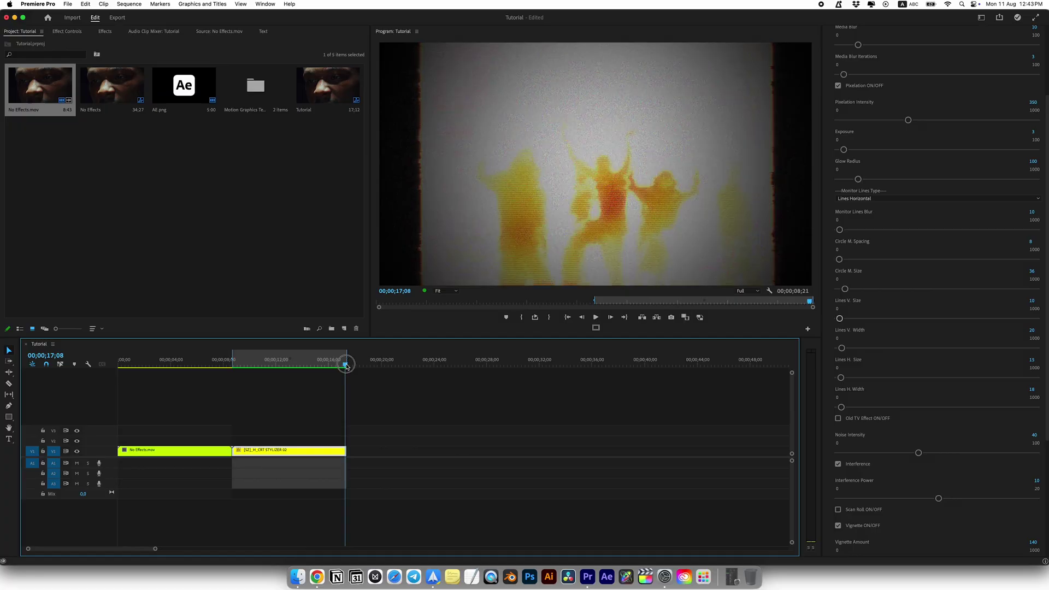
pyautogui.moveTo(346, 365); pyautogui.dragTo(344, 365)
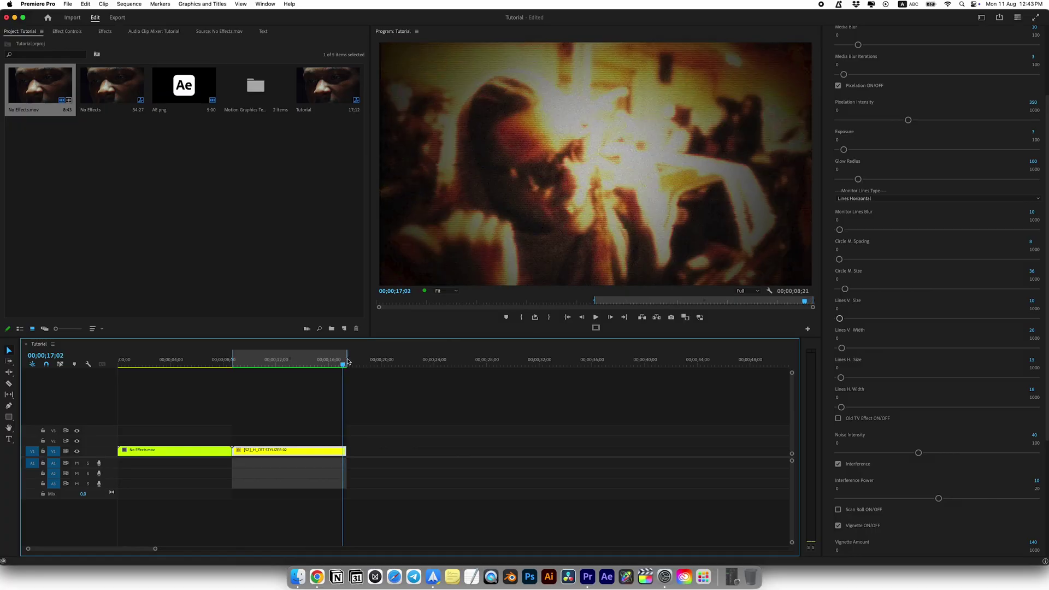
pyautogui.rightClick(348, 361)
pyautogui.moveTo(997, 166); pyautogui.dragTo(351, 450)
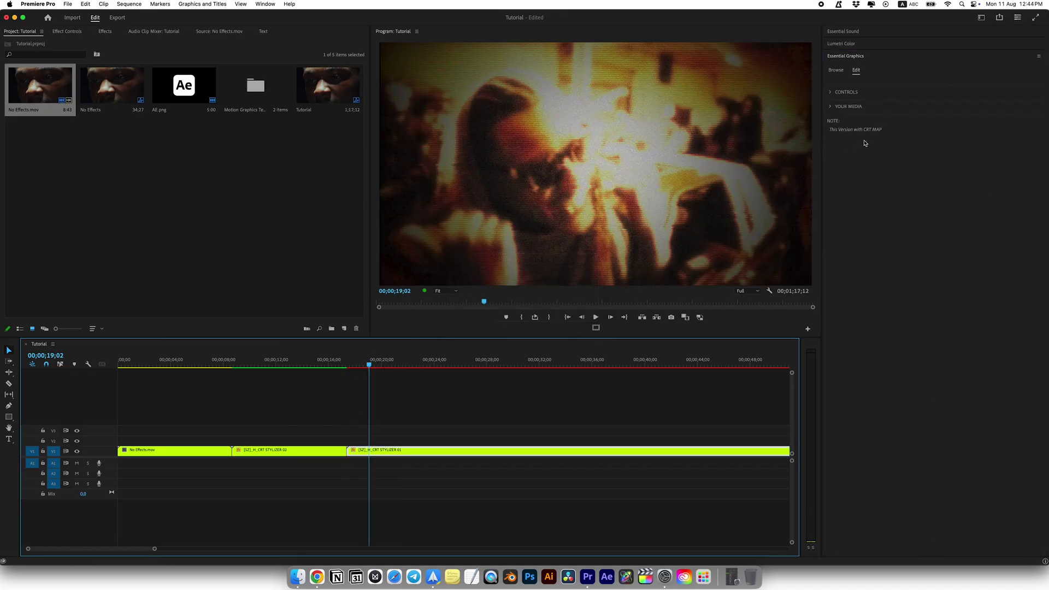
# Load No Effects.mov, set Glow Threshold 60 and Exposure 4, and offset red position X
pyautogui.click(830, 108)
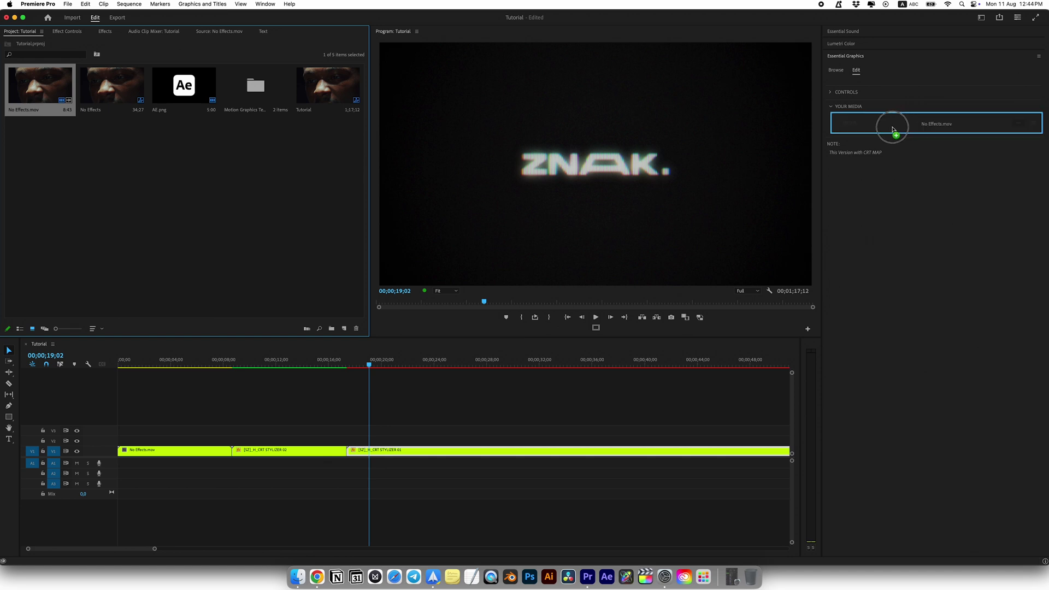
pyautogui.moveTo(148, 91); pyautogui.dragTo(893, 130)
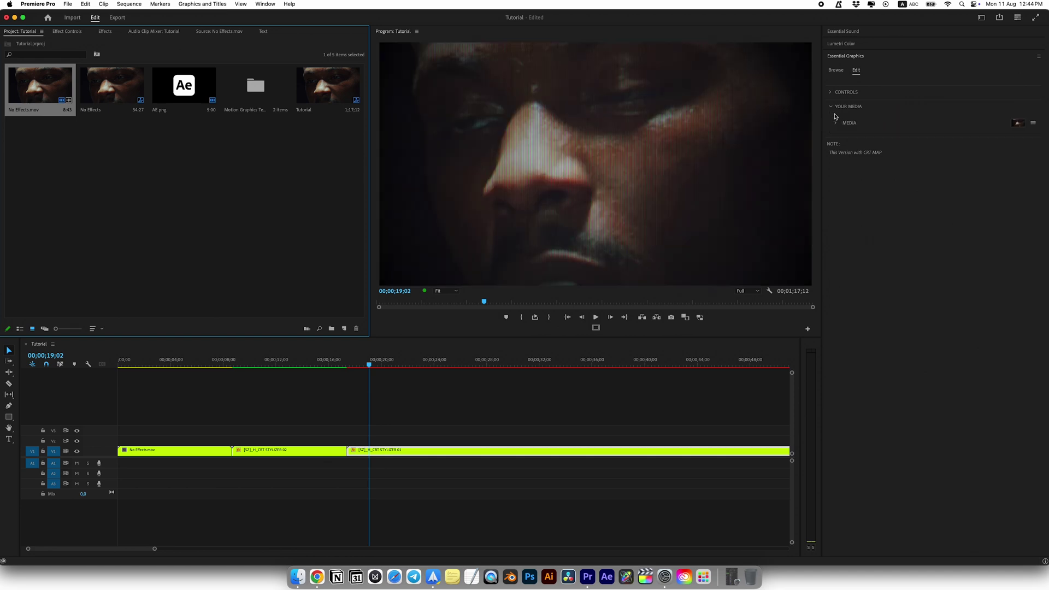
pyautogui.click(832, 93)
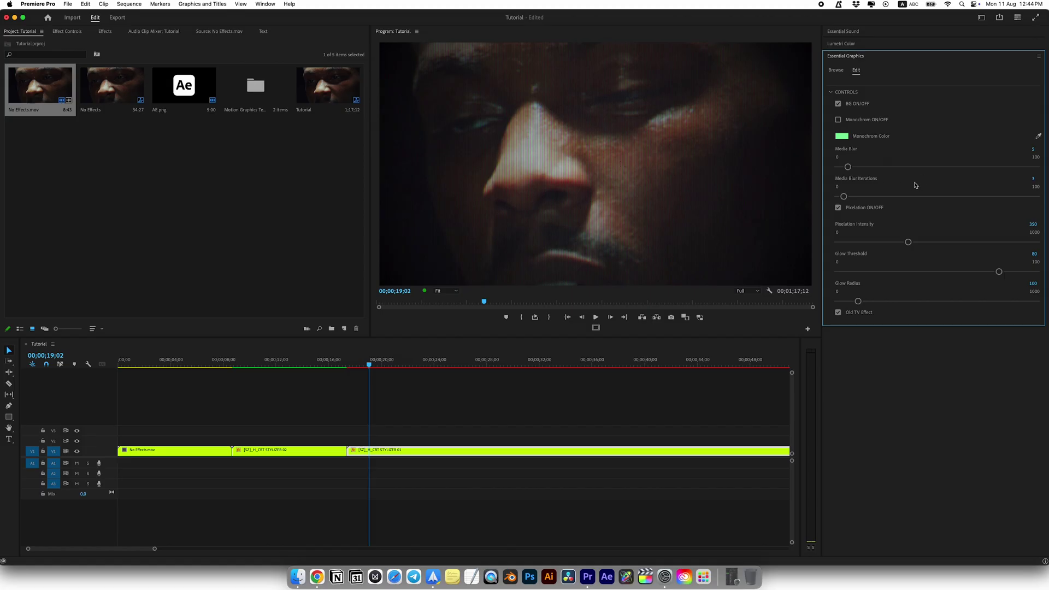
pyautogui.scroll(-3, 875, 307)
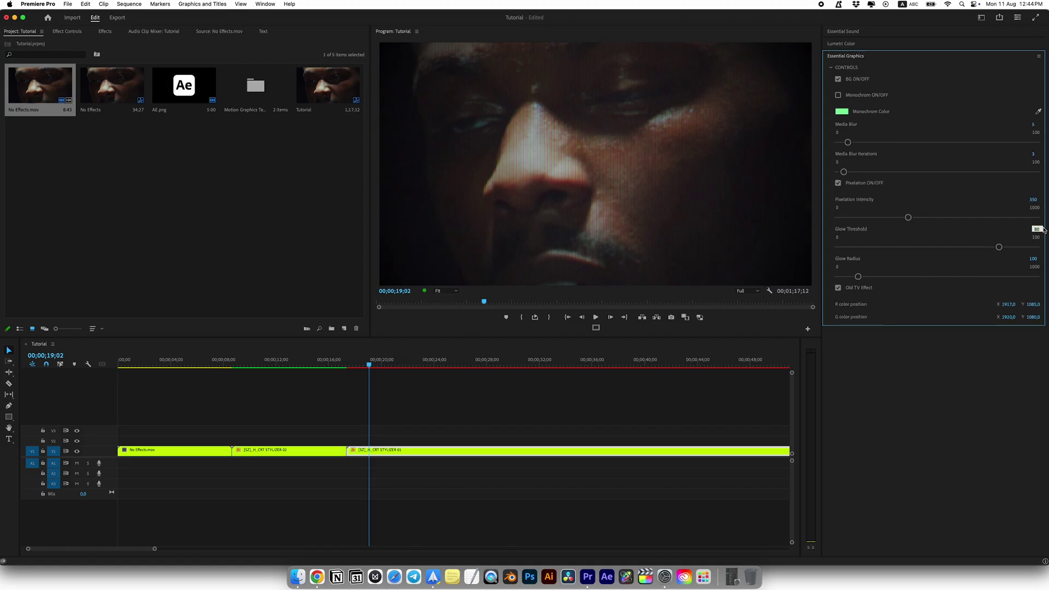
pyautogui.press('Return')
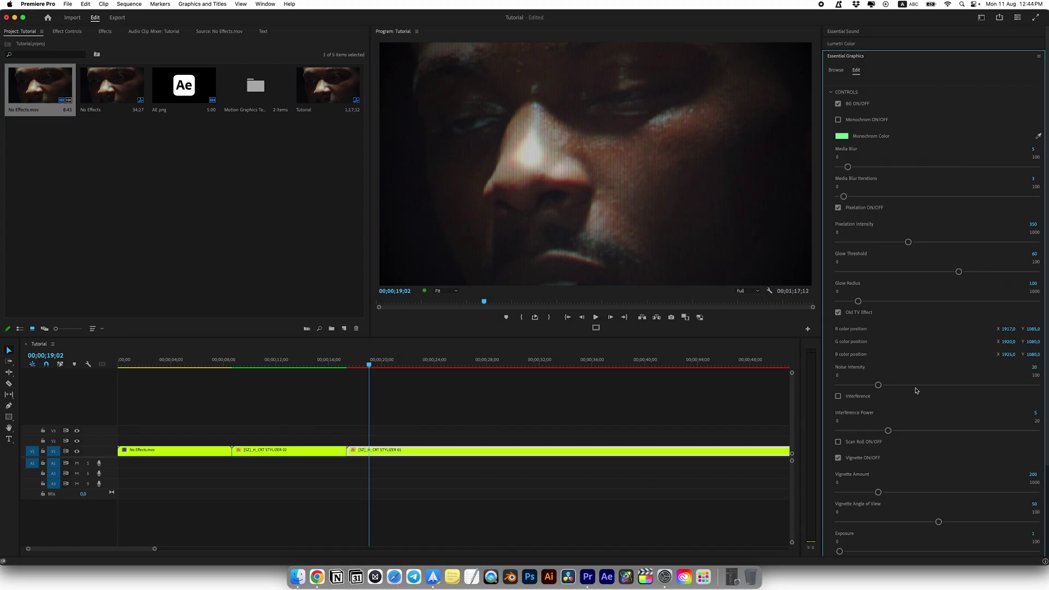
pyautogui.scroll(-3, 922, 436)
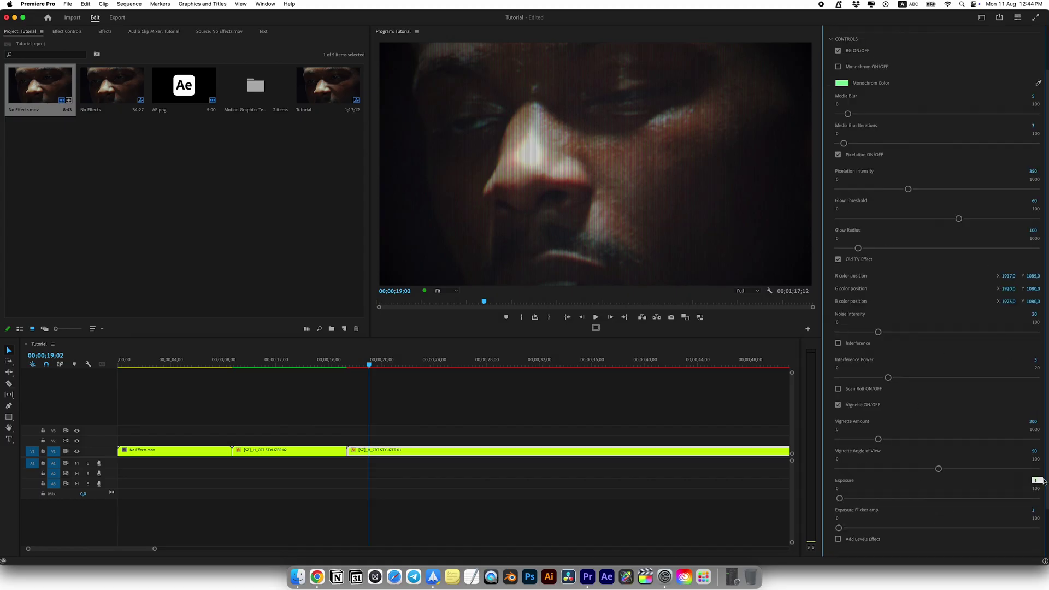
pyautogui.write('4')
pyautogui.press('Return')
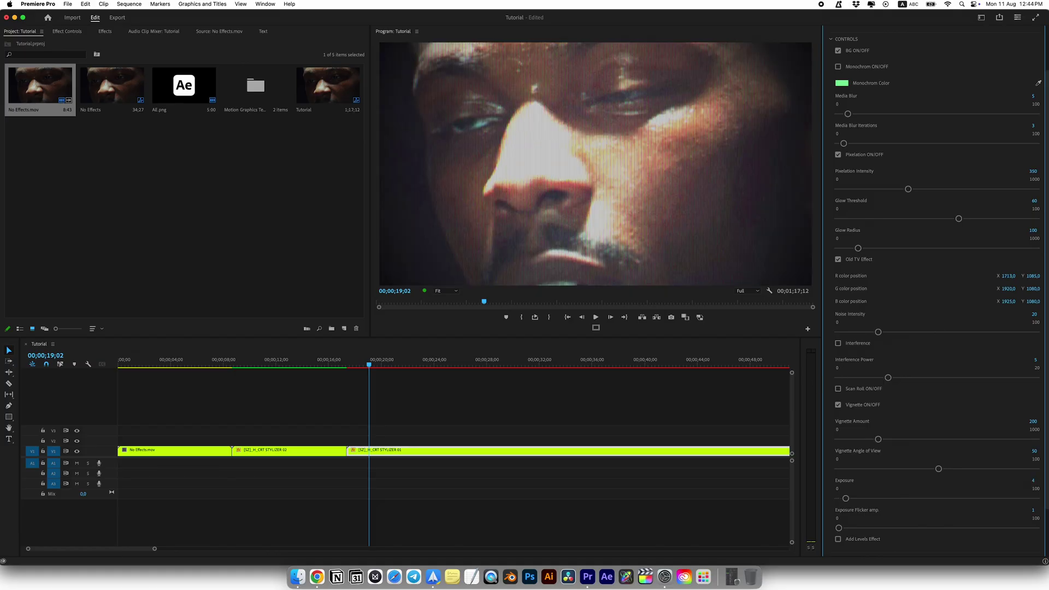
pyautogui.moveTo(1007, 275)
pyautogui.mouseDown()
pyautogui.moveTo(984, 275)
pyautogui.moveTo(1010, 276)
pyautogui.mouseUp()
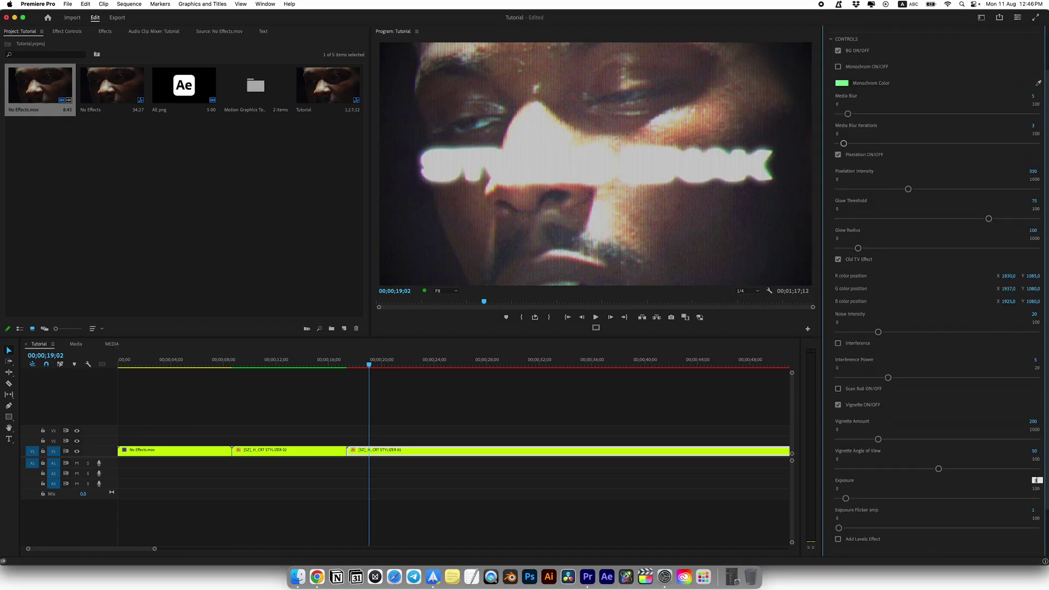
# Enter Exposure 2 and Glow Radius 50 for the second CRT clip
pyautogui.press('Return')
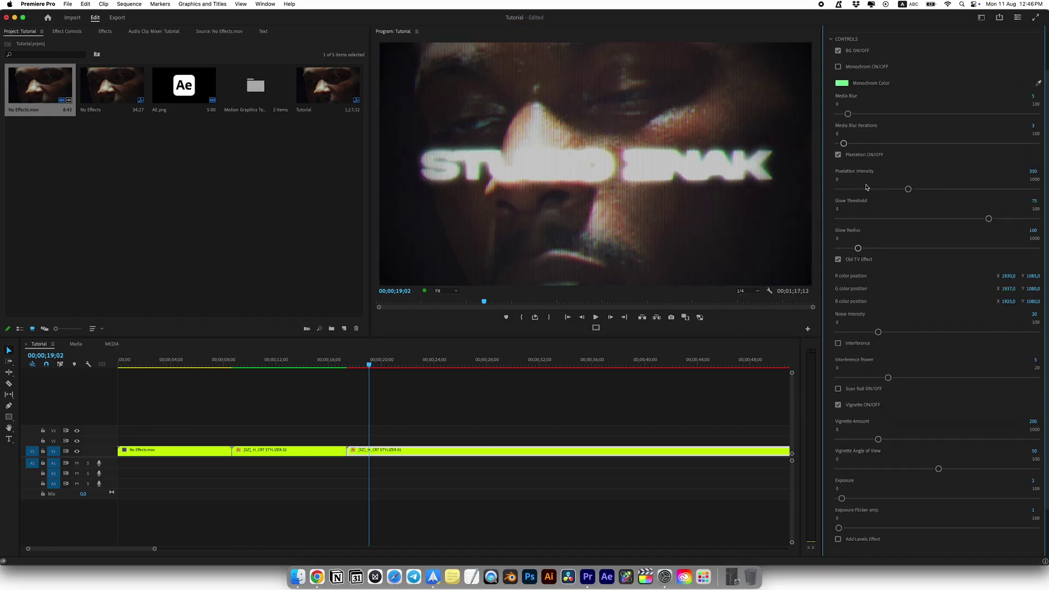
pyautogui.write('50')
pyautogui.press('Return')
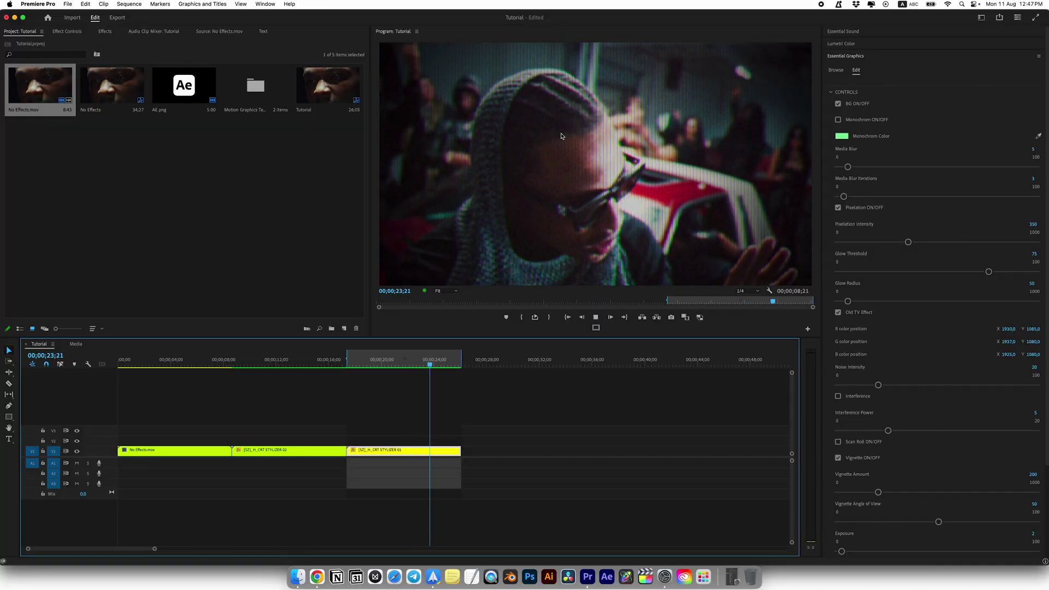
# Stop playback and choose Clear In and Out from the timeline ruler menu
pyautogui.press('space')
pyautogui.rightClick(463, 361)
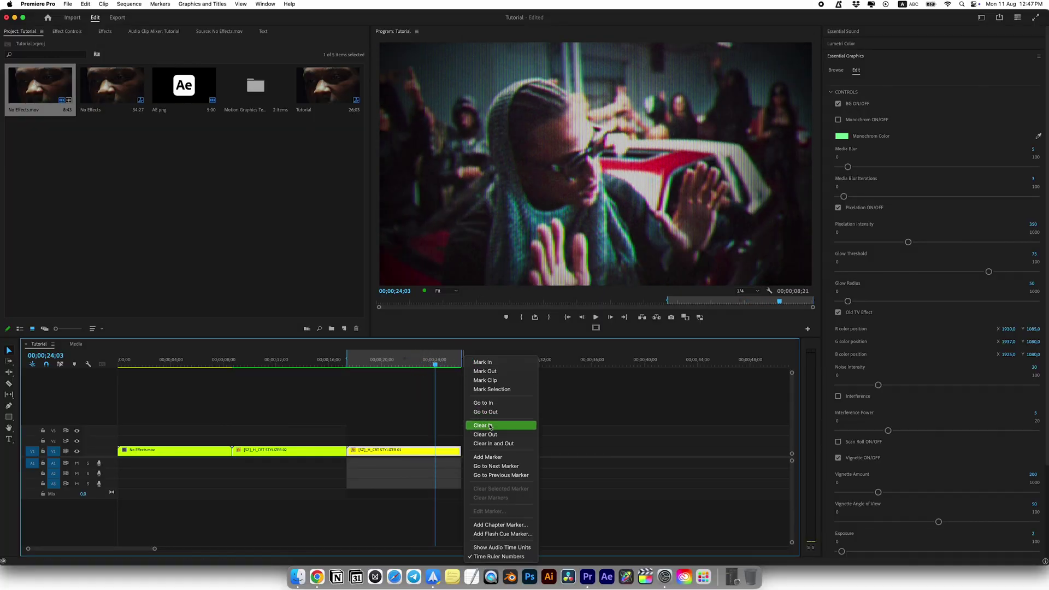
pyautogui.click(494, 443)
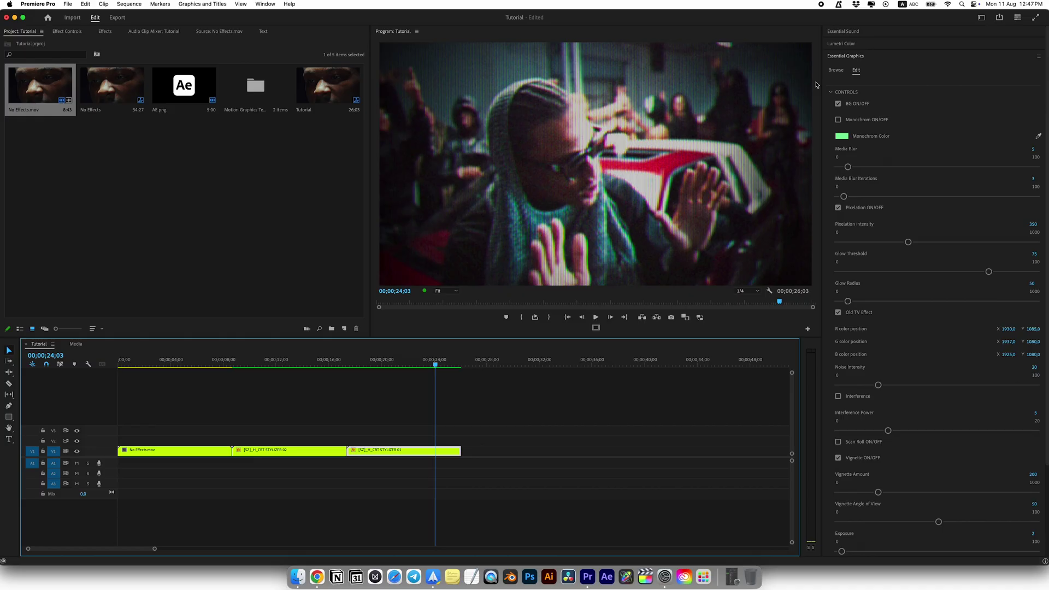
# Add a CRT Stylizer template from Essential Graphics after the last clip in the sequence
pyautogui.click(834, 70)
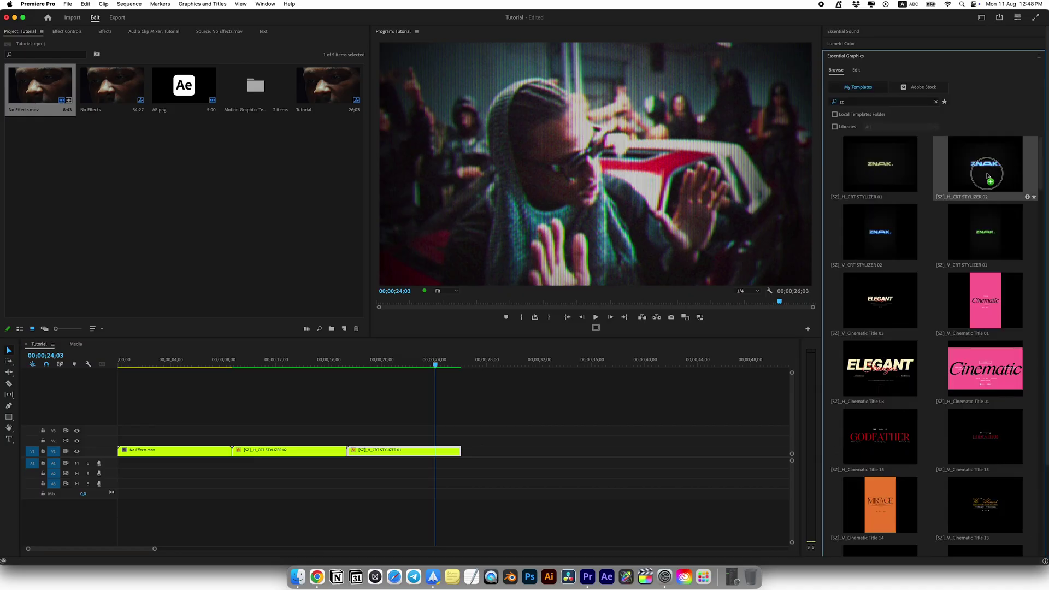
pyautogui.moveTo(985, 165); pyautogui.dragTo(467, 449)
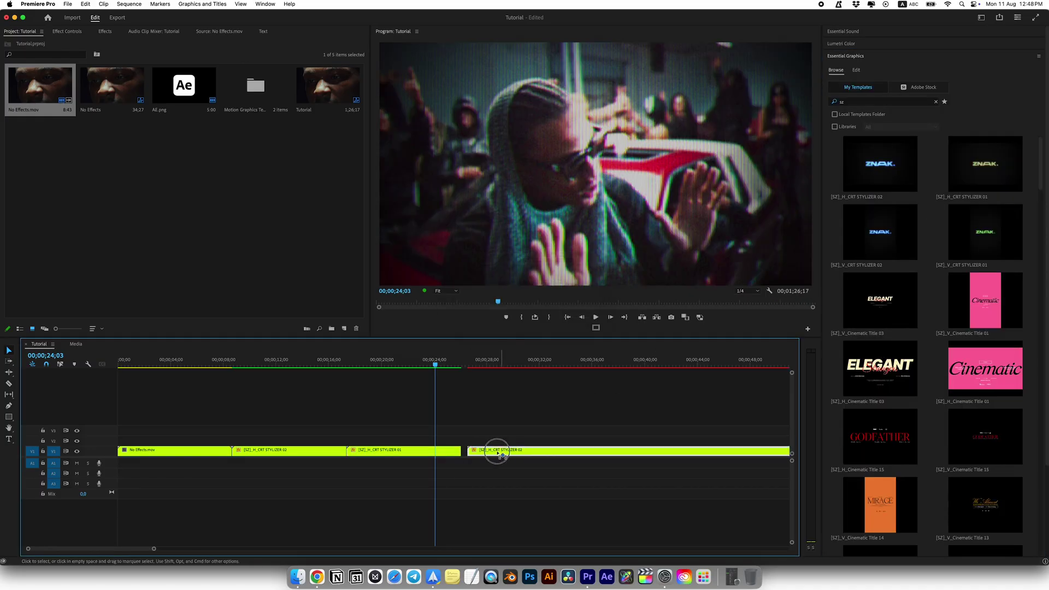
pyautogui.click(510, 361)
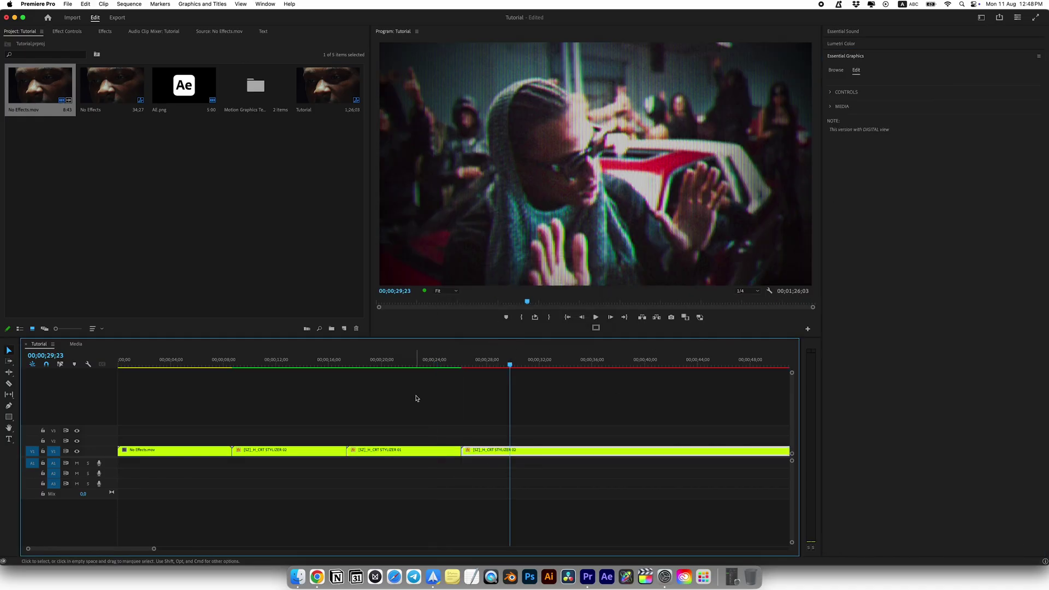
pyautogui.hscroll(5, 416, 398)
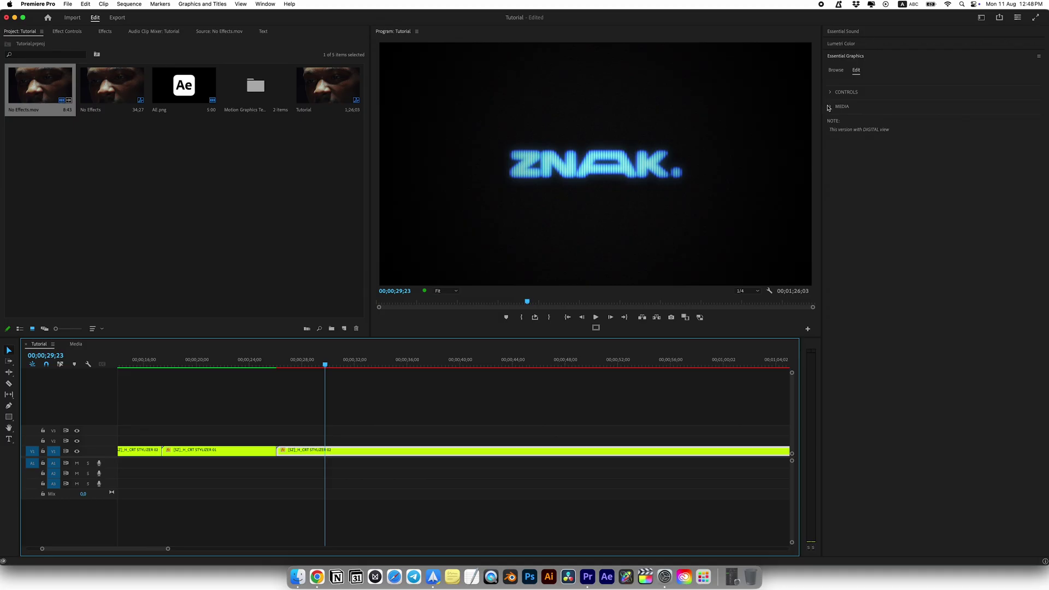
# Replace the template's ZNAK media with Ae.png, scaled to 100%
pyautogui.click(829, 106)
pyautogui.click(185, 89)
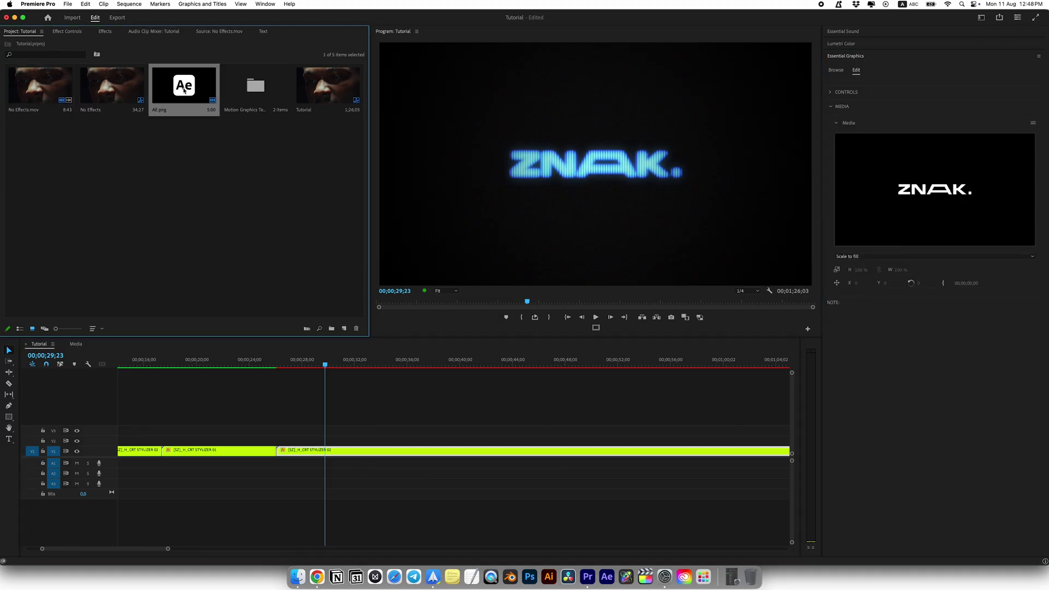
pyautogui.moveTo(187, 96); pyautogui.dragTo(983, 253)
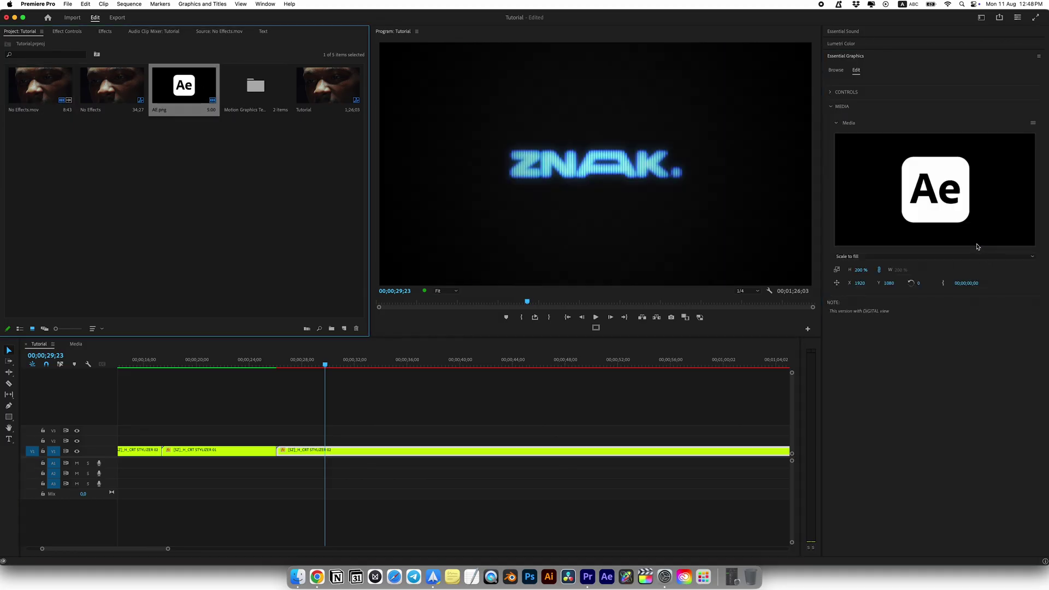
pyautogui.click(861, 268)
pyautogui.write('100')
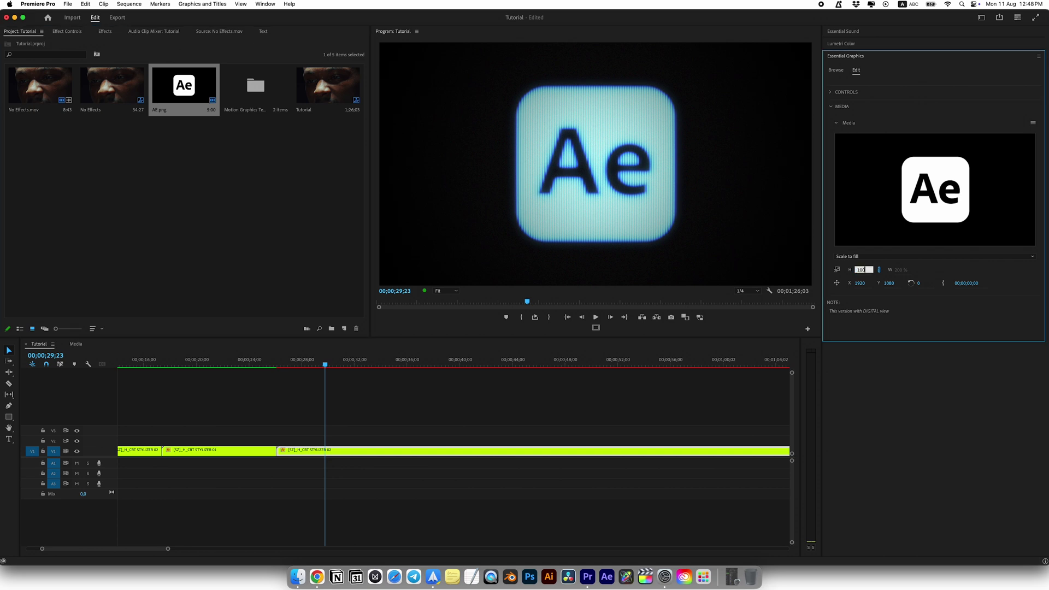
pyautogui.press('Return')
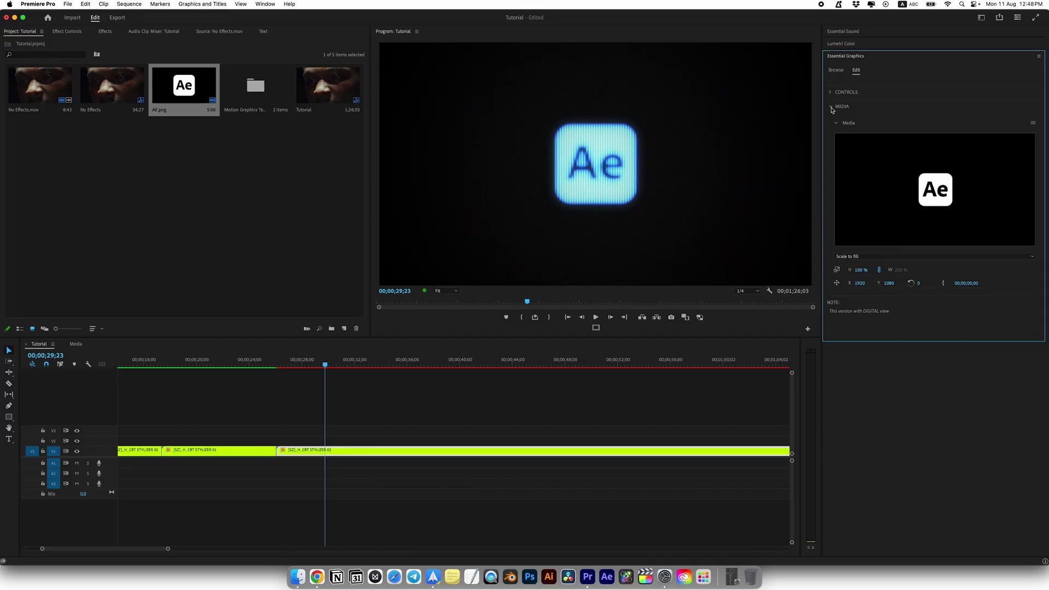
pyautogui.click(832, 107)
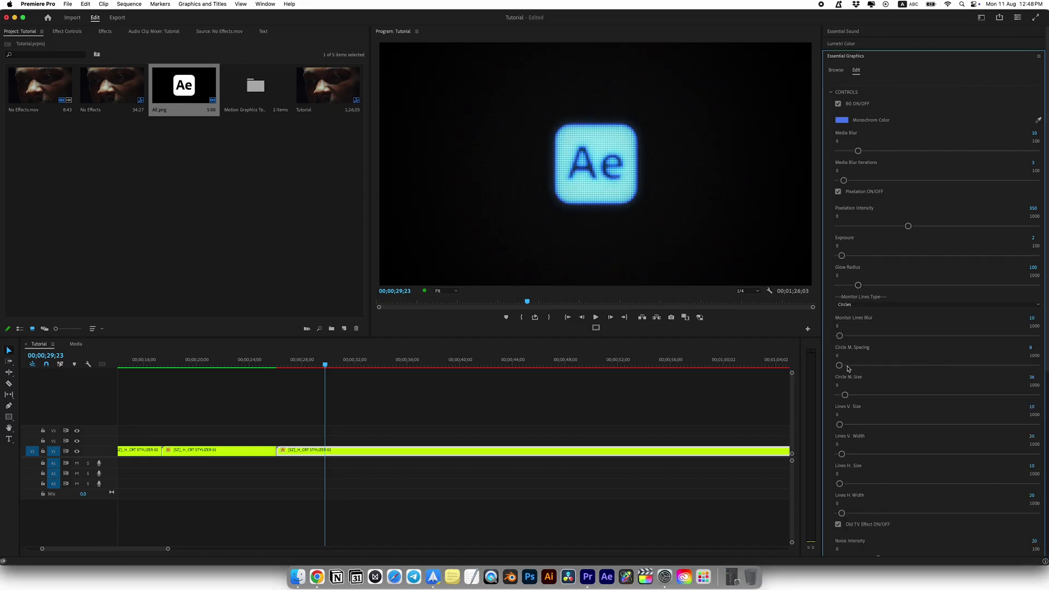
# Set Circle M. Spacing to 15, tint the logo purple, and place No Effects.mov beneath it
pyautogui.moveTo(838, 365); pyautogui.dragTo(847, 366)
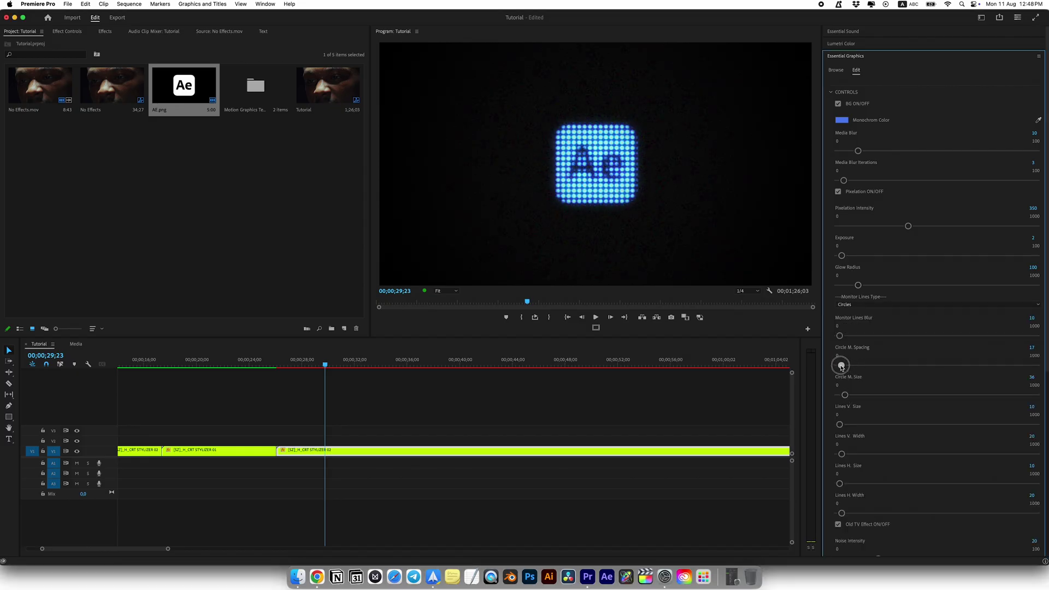
pyautogui.moveTo(847, 366); pyautogui.dragTo(842, 396)
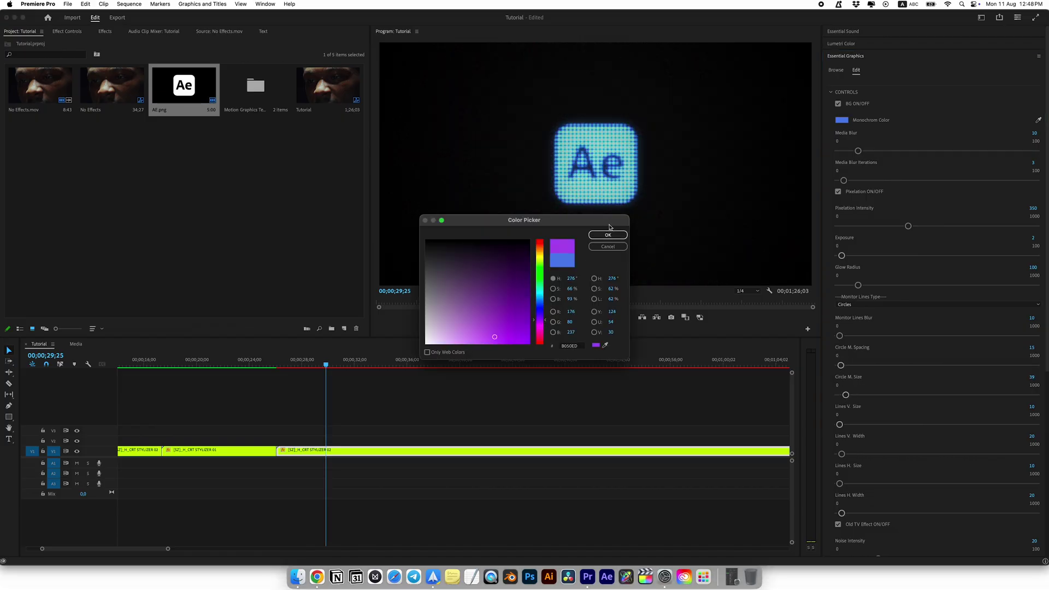
pyautogui.press('Return')
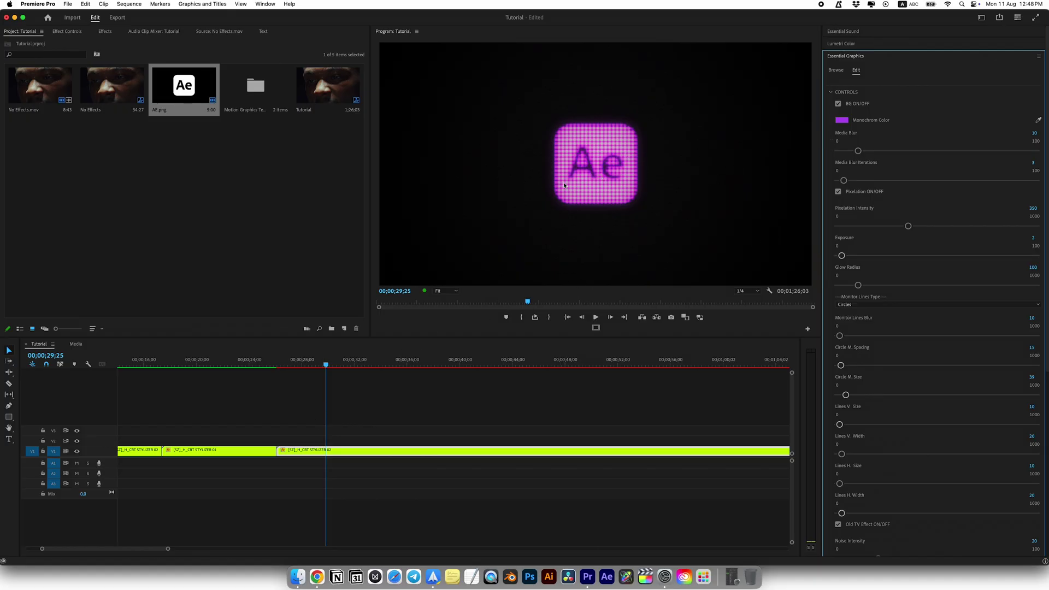
pyautogui.moveTo(40, 86)
pyautogui.mouseDown()
pyautogui.moveTo(288, 449)
pyautogui.moveTo(325, 451)
pyautogui.mouseUp()
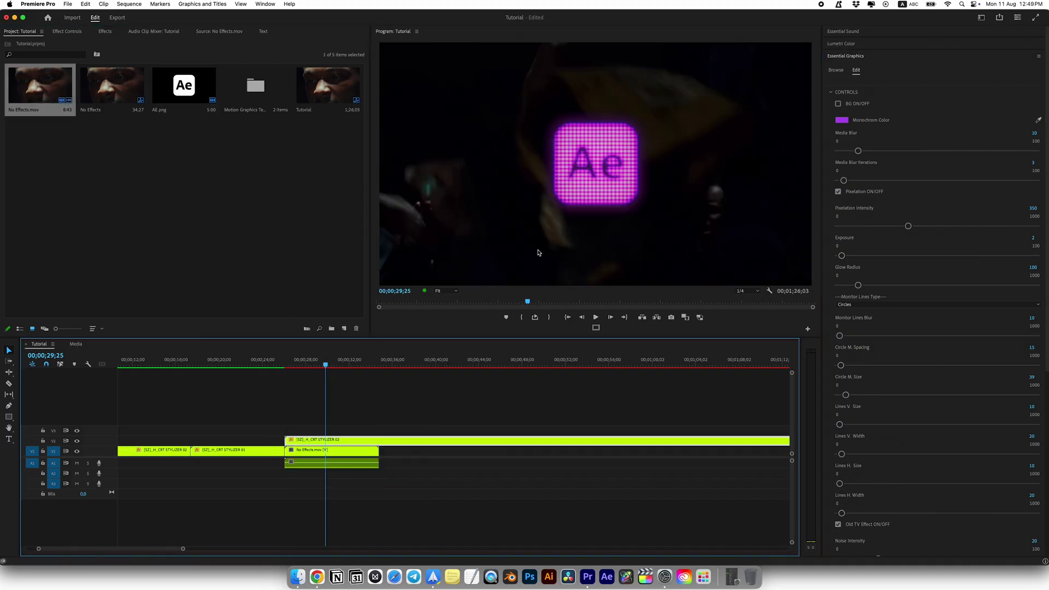
# At 26;03, shift the logo's monochrome tint to violet (hue 260°) and use Lines Vertical monitor lines
pyautogui.click(309, 365)
pyautogui.moveTo(309, 366); pyautogui.dragTo(285, 370)
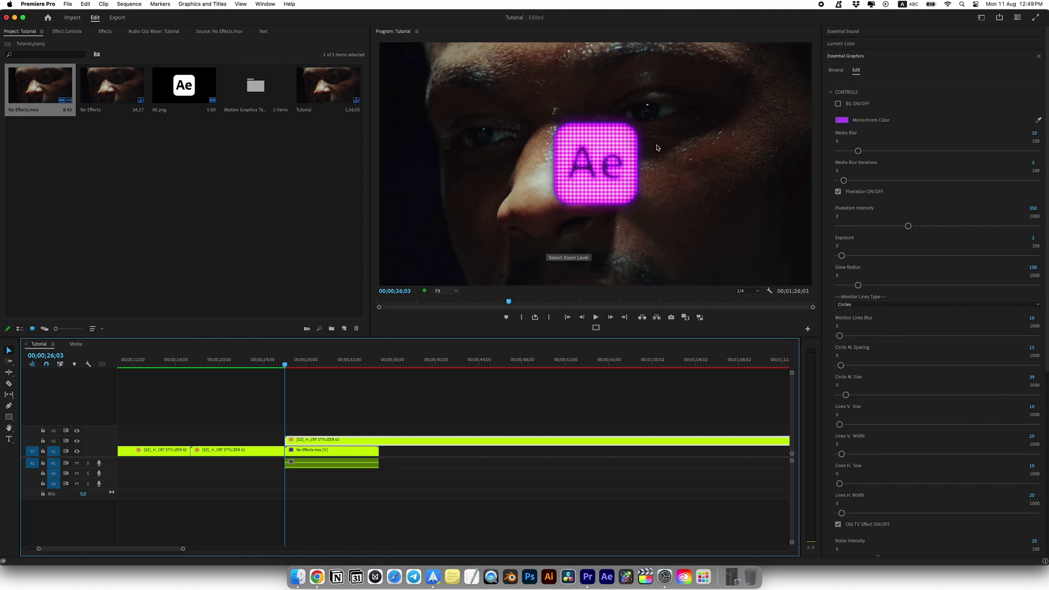
pyautogui.click(844, 125)
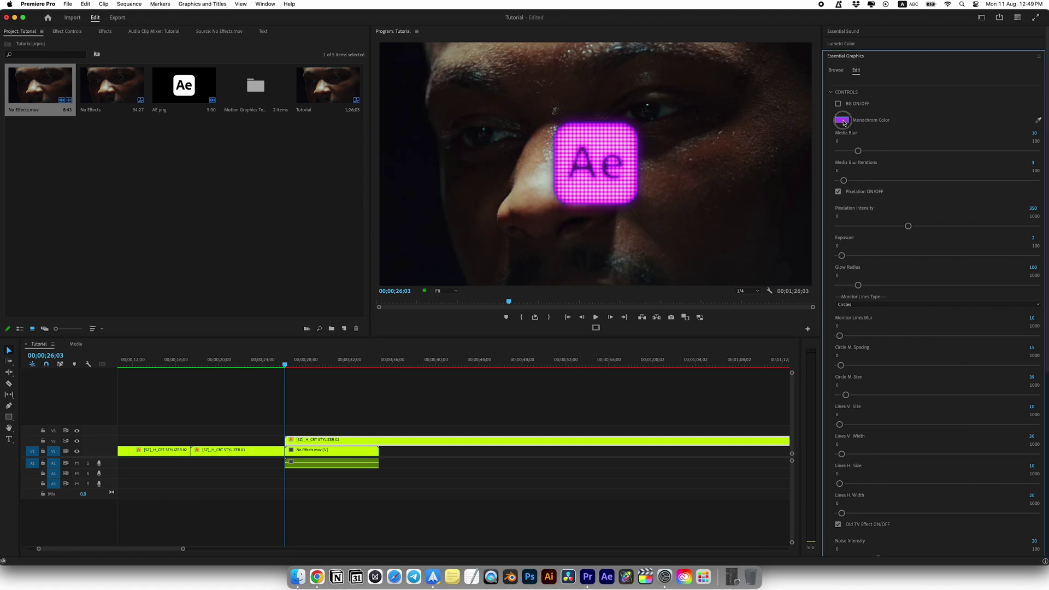
pyautogui.moveTo(541, 325); pyautogui.dragTo(540, 316)
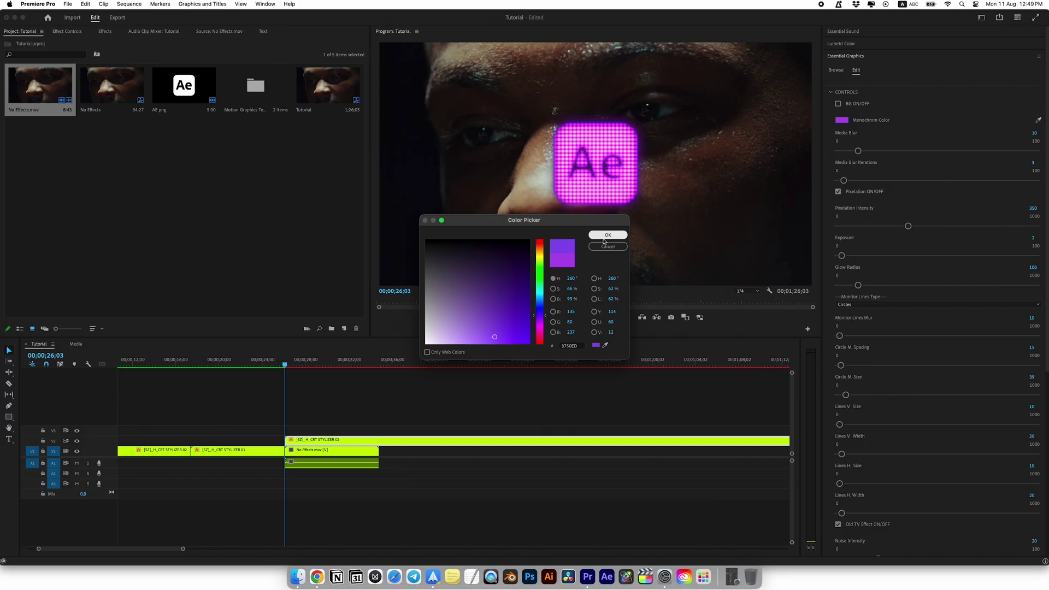
pyautogui.click(486, 324)
pyautogui.click(611, 234)
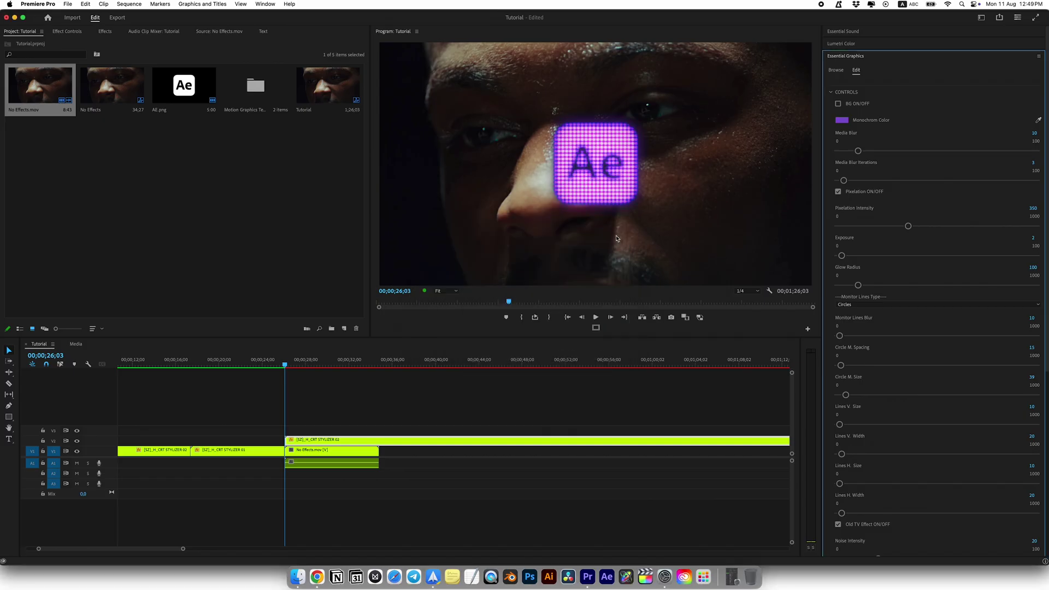
pyautogui.click(863, 303)
pyautogui.click(864, 320)
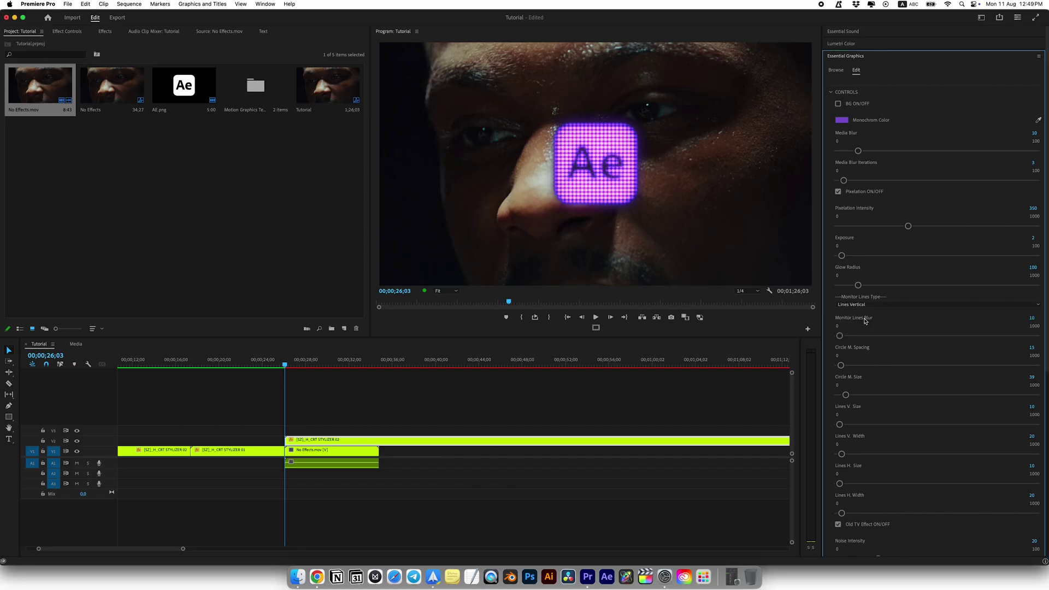